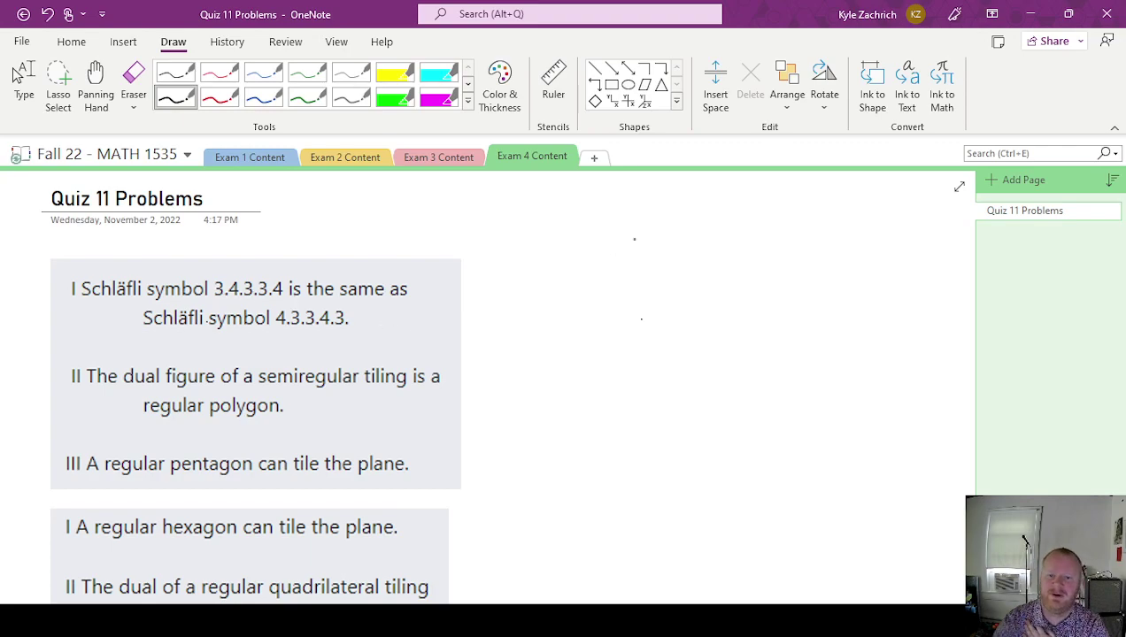
Step: Sketch triangles and squares meeting at a vertex in black, and underline 3.4.3.3.4
{"action": "mouse_move", "coordinate": [558, 286]}
{"action": "left_mouse_down"}
{"action": "mouse_move", "coordinate": [536, 264]}
{"action": "mouse_move", "coordinate": [571, 254]}
{"action": "mouse_move", "coordinate": [567, 290]}
{"action": "left_mouse_up"}
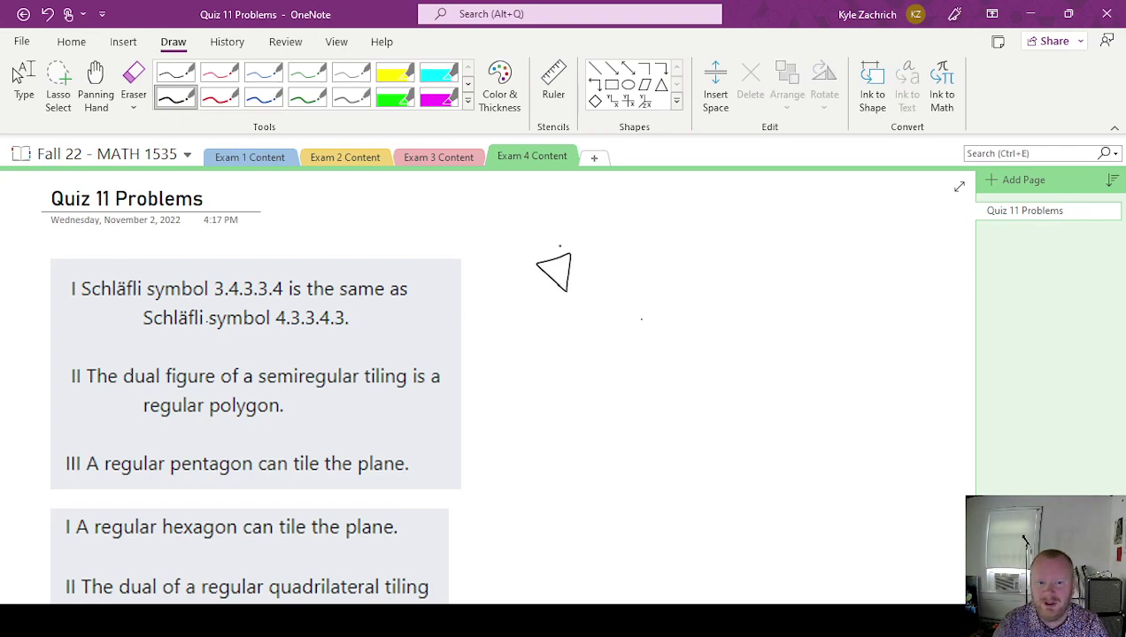
{"action": "mouse_move", "coordinate": [577, 253]}
{"action": "left_mouse_down"}
{"action": "mouse_move", "coordinate": [605, 258]}
{"action": "mouse_move", "coordinate": [604, 298]}
{"action": "mouse_move", "coordinate": [568, 292]}
{"action": "mouse_move", "coordinate": [590, 319]}
{"action": "mouse_move", "coordinate": [601, 299]}
{"action": "mouse_move", "coordinate": [569, 292]}
{"action": "mouse_move", "coordinate": [543, 319]}
{"action": "mouse_move", "coordinate": [573, 323]}
{"action": "mouse_move", "coordinate": [536, 304]}
{"action": "mouse_move", "coordinate": [539, 317]}
{"action": "mouse_move", "coordinate": [510, 296]}
{"action": "mouse_move", "coordinate": [536, 263]}
{"action": "left_mouse_up"}
{"action": "left_click_drag", "start_coordinate": [572, 324], "coordinate": [586, 326]}
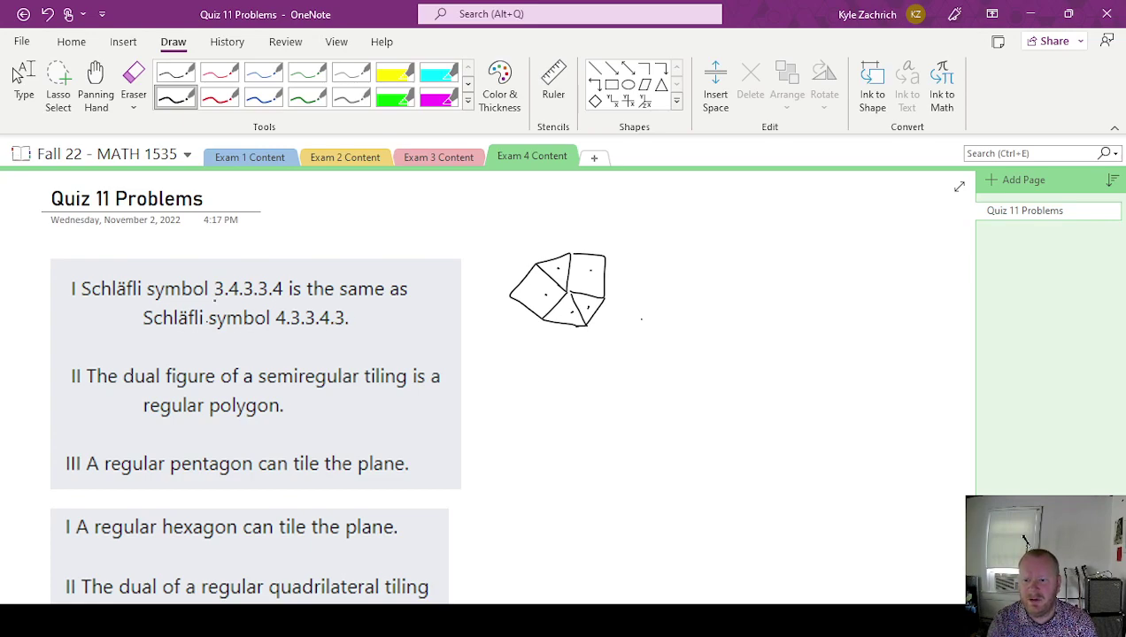
{"action": "left_click_drag", "start_coordinate": [213, 297], "coordinate": [284, 296]}
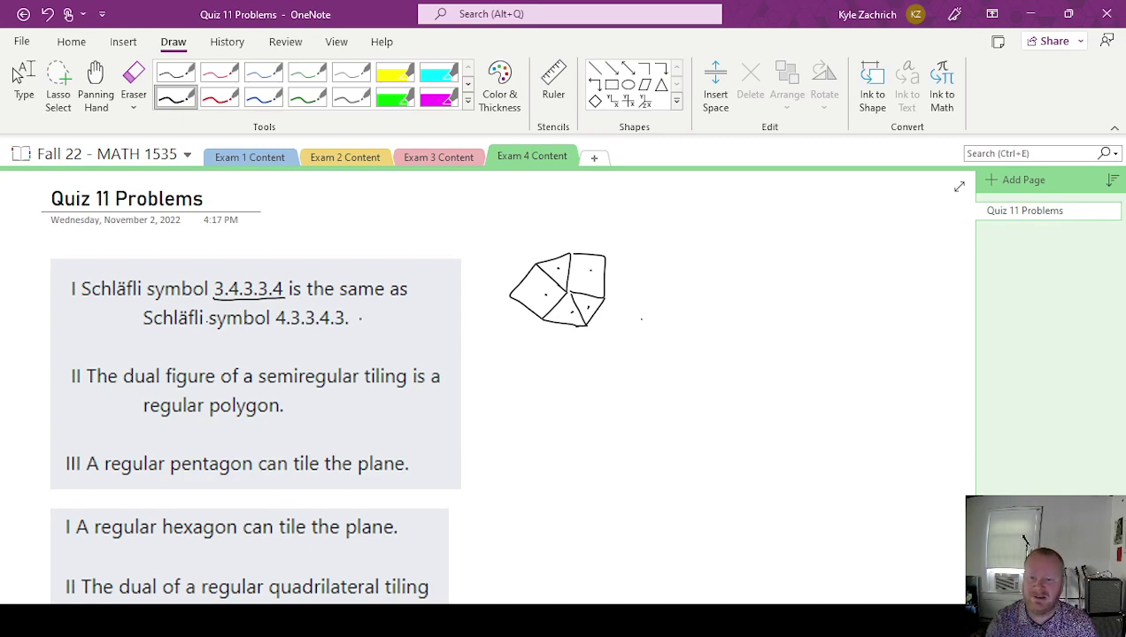
Step: With the green pen, loop 4.3.3.4.3, mark statement I T, and start green squares below
{"action": "left_click", "coordinate": [307, 94]}
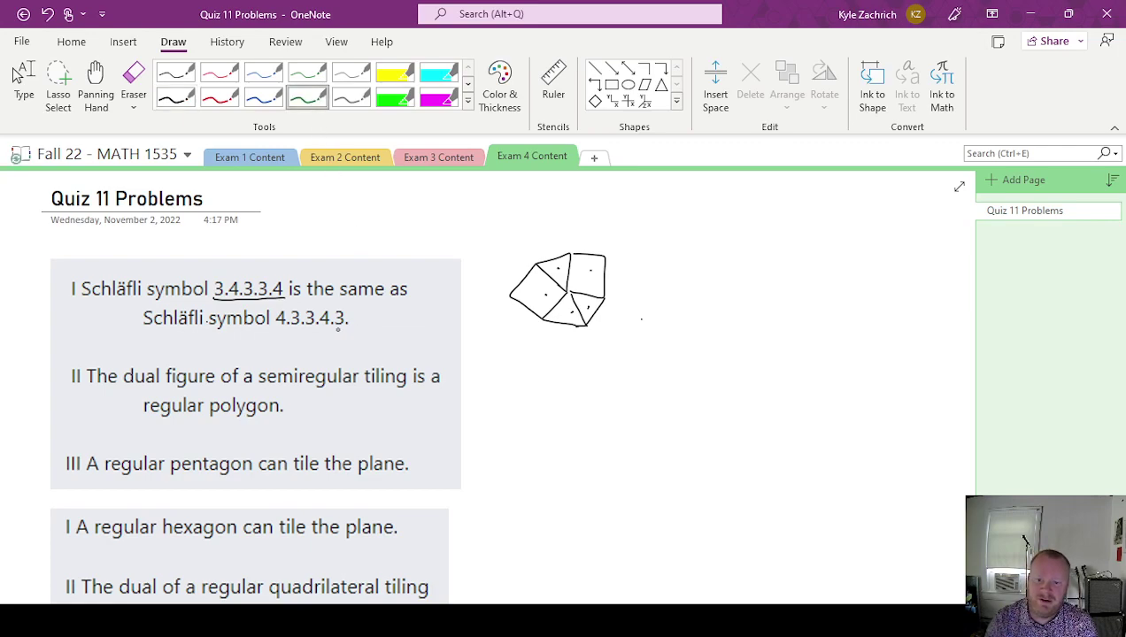
{"action": "left_click_drag", "start_coordinate": [333, 327], "coordinate": [356, 328]}
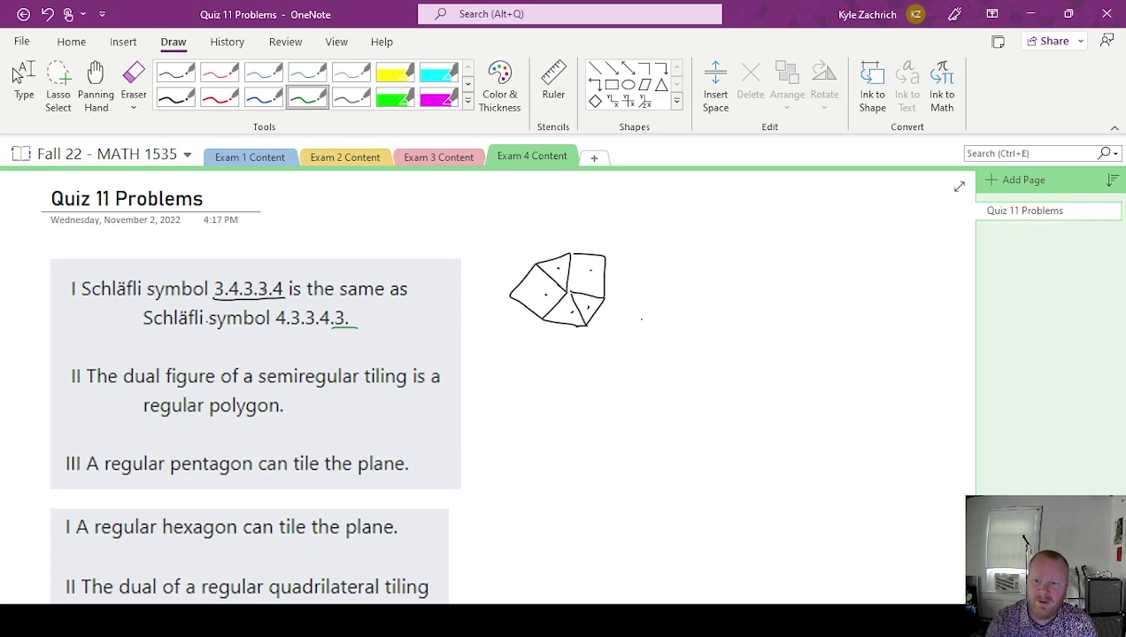
{"action": "mouse_move", "coordinate": [333, 326]}
{"action": "left_mouse_down"}
{"action": "mouse_move", "coordinate": [365, 336]}
{"action": "mouse_move", "coordinate": [352, 345]}
{"action": "mouse_move", "coordinate": [281, 354]}
{"action": "mouse_move", "coordinate": [255, 345]}
{"action": "mouse_move", "coordinate": [269, 328]}
{"action": "mouse_move", "coordinate": [323, 331]}
{"action": "left_mouse_up"}
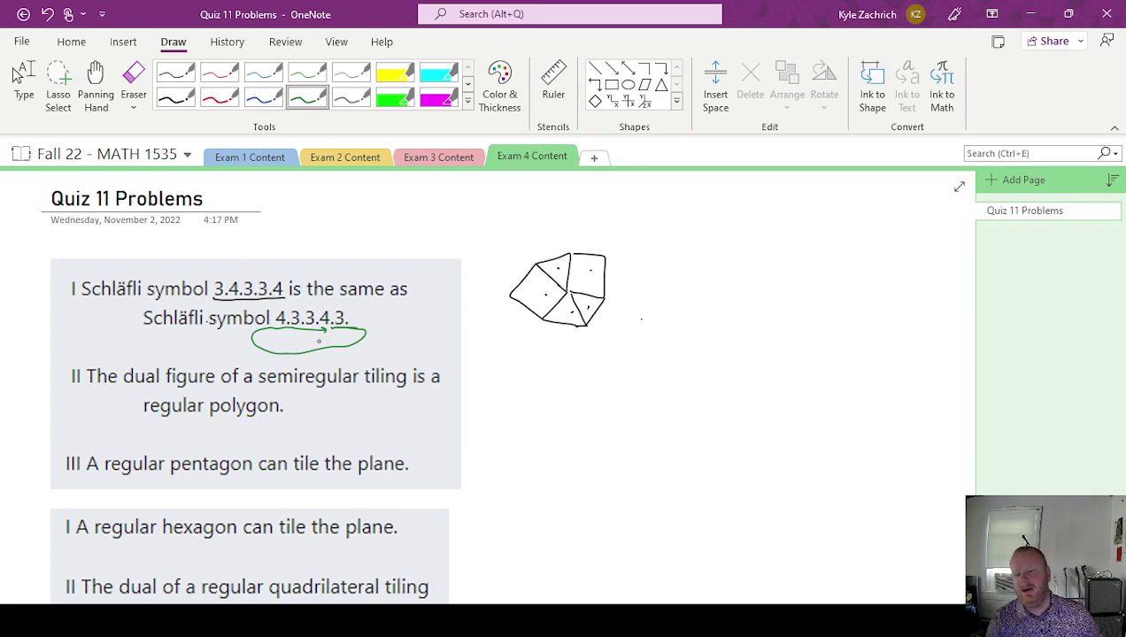
{"action": "mouse_move", "coordinate": [440, 288]}
{"action": "left_mouse_down"}
{"action": "mouse_move", "coordinate": [443, 311]}
{"action": "mouse_move", "coordinate": [465, 284]}
{"action": "left_mouse_up"}
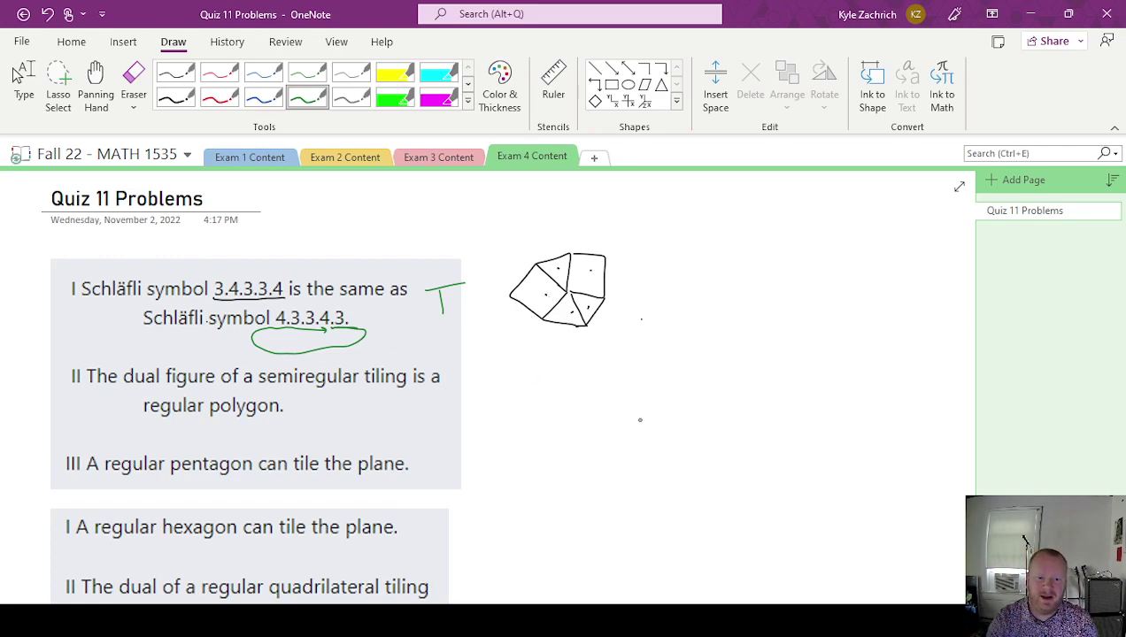
{"action": "mouse_move", "coordinate": [639, 421]}
{"action": "left_mouse_down"}
{"action": "mouse_move", "coordinate": [646, 386]}
{"action": "mouse_move", "coordinate": [684, 420]}
{"action": "mouse_move", "coordinate": [640, 424]}
{"action": "mouse_move", "coordinate": [642, 480]}
{"action": "mouse_move", "coordinate": [695, 479]}
{"action": "mouse_move", "coordinate": [692, 430]}
{"action": "mouse_move", "coordinate": [646, 456]}
{"action": "mouse_move", "coordinate": [689, 461]}
{"action": "mouse_move", "coordinate": [684, 420]}
{"action": "mouse_move", "coordinate": [714, 395]}
{"action": "mouse_move", "coordinate": [680, 422]}
{"action": "mouse_move", "coordinate": [722, 442]}
{"action": "mouse_move", "coordinate": [713, 404]}
{"action": "left_mouse_up"}
Step: Undo the stray stroke, add a green diagonal edge, and trace the black pentagon dual inside
{"action": "key", "text": "ctrl+z"}
{"action": "left_click_drag", "start_coordinate": [691, 464], "coordinate": [725, 440]}
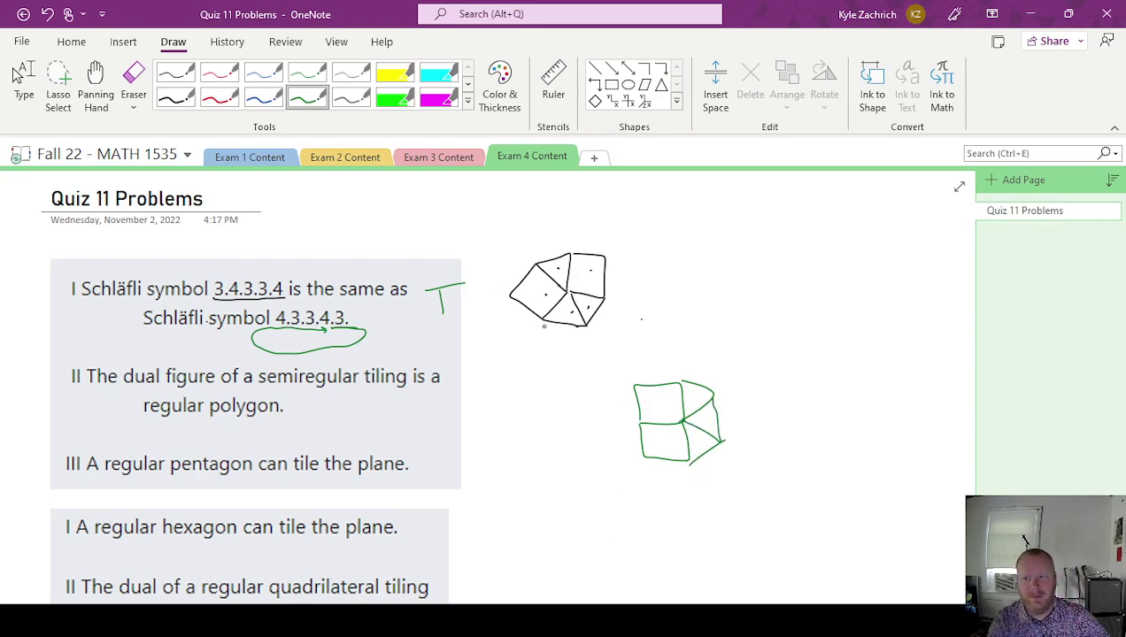
{"action": "left_click", "coordinate": [175, 94]}
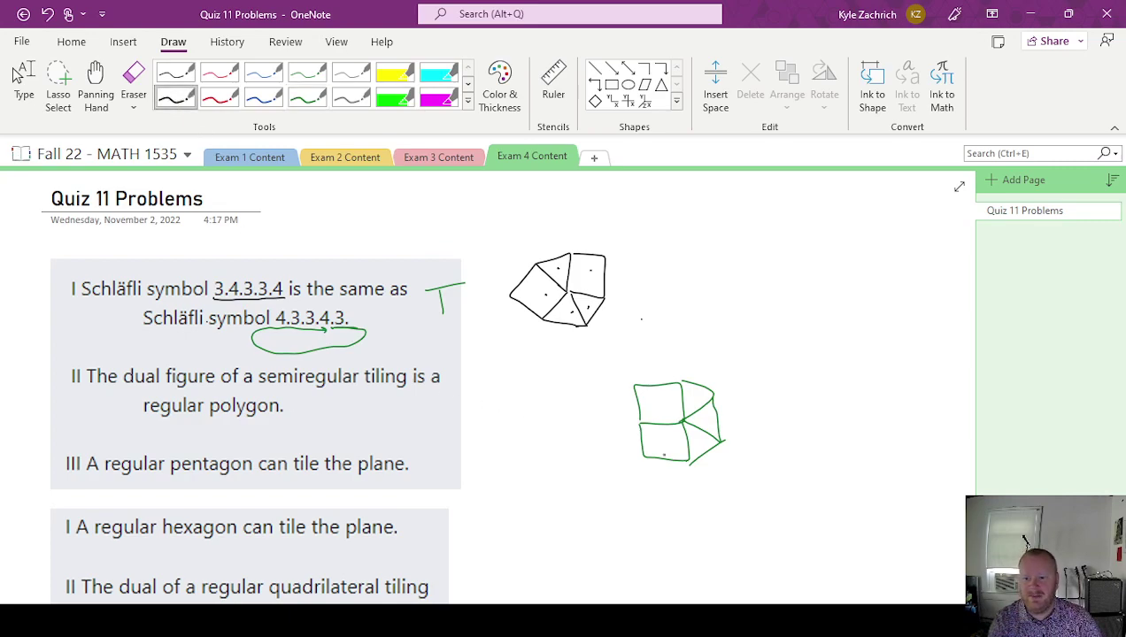
{"action": "mouse_move", "coordinate": [659, 439]}
{"action": "left_mouse_down"}
{"action": "mouse_move", "coordinate": [660, 399]}
{"action": "mouse_move", "coordinate": [698, 401]}
{"action": "mouse_move", "coordinate": [711, 418]}
{"action": "mouse_move", "coordinate": [698, 440]}
{"action": "mouse_move", "coordinate": [657, 440]}
{"action": "left_mouse_up"}
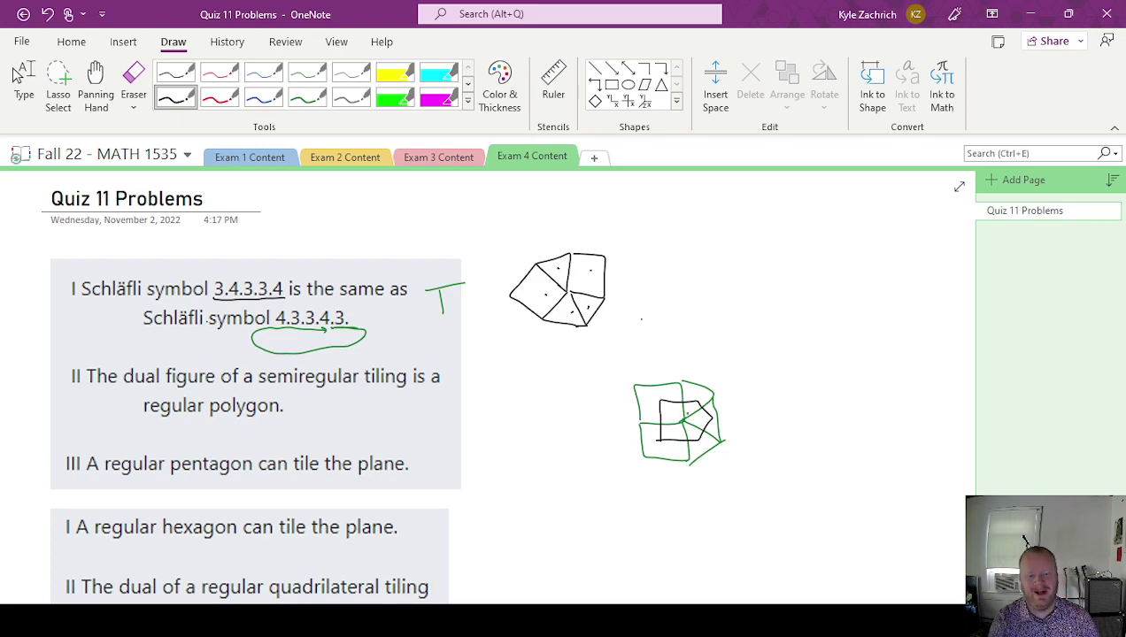
{"action": "mouse_move", "coordinate": [658, 439]}
{"action": "left_mouse_down"}
{"action": "mouse_move", "coordinate": [662, 400]}
{"action": "mouse_move", "coordinate": [700, 401]}
{"action": "mouse_move", "coordinate": [711, 417]}
{"action": "mouse_move", "coordinate": [701, 445]}
{"action": "mouse_move", "coordinate": [656, 440]}
{"action": "left_mouse_up"}
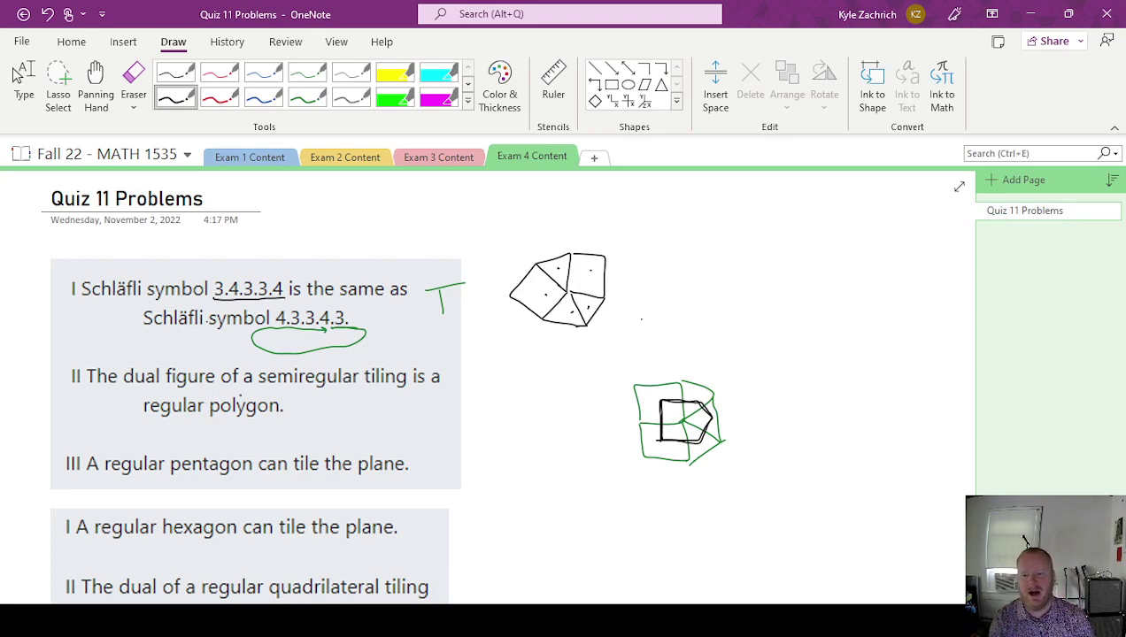
Step: Mark statements II and III False with a green F
{"action": "left_click", "coordinate": [307, 95]}
{"action": "mouse_move", "coordinate": [454, 410]}
{"action": "left_mouse_down"}
{"action": "mouse_move", "coordinate": [479, 380]}
{"action": "mouse_move", "coordinate": [472, 394]}
{"action": "left_mouse_up"}
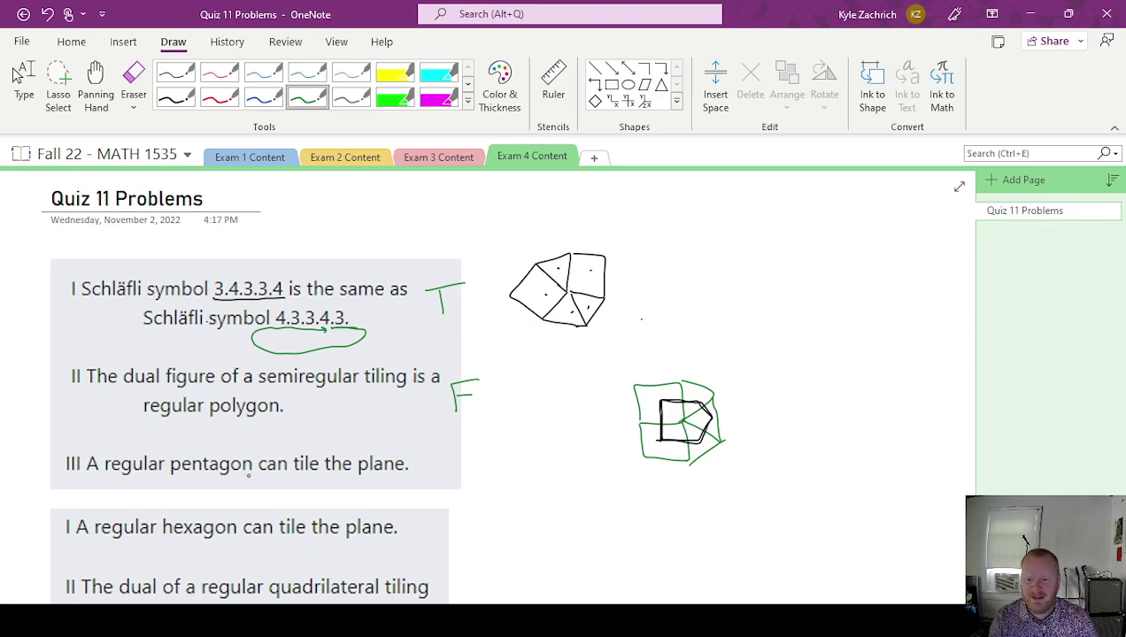
{"action": "mouse_move", "coordinate": [431, 473]}
{"action": "left_mouse_down"}
{"action": "mouse_move", "coordinate": [431, 454]}
{"action": "mouse_move", "coordinate": [454, 441]}
{"action": "mouse_move", "coordinate": [442, 457]}
{"action": "left_mouse_up"}
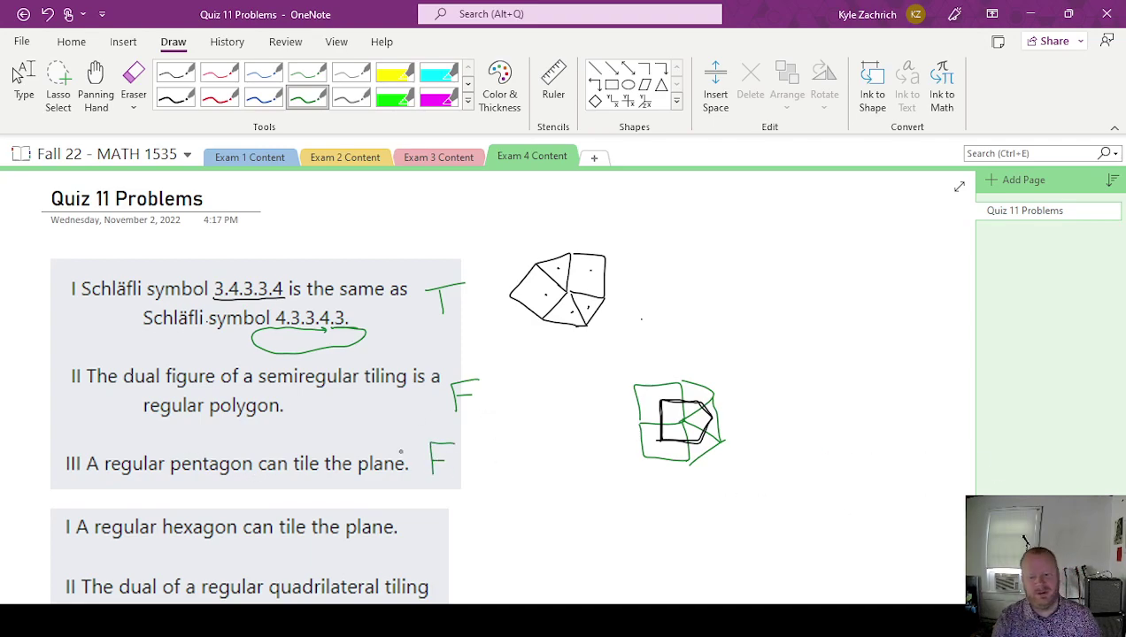
Step: Mark the regular hexagon statement T and draw a green 2x2 square grid
{"action": "scroll", "coordinate": [414, 426], "scroll_direction": "down", "scroll_amount": 4}
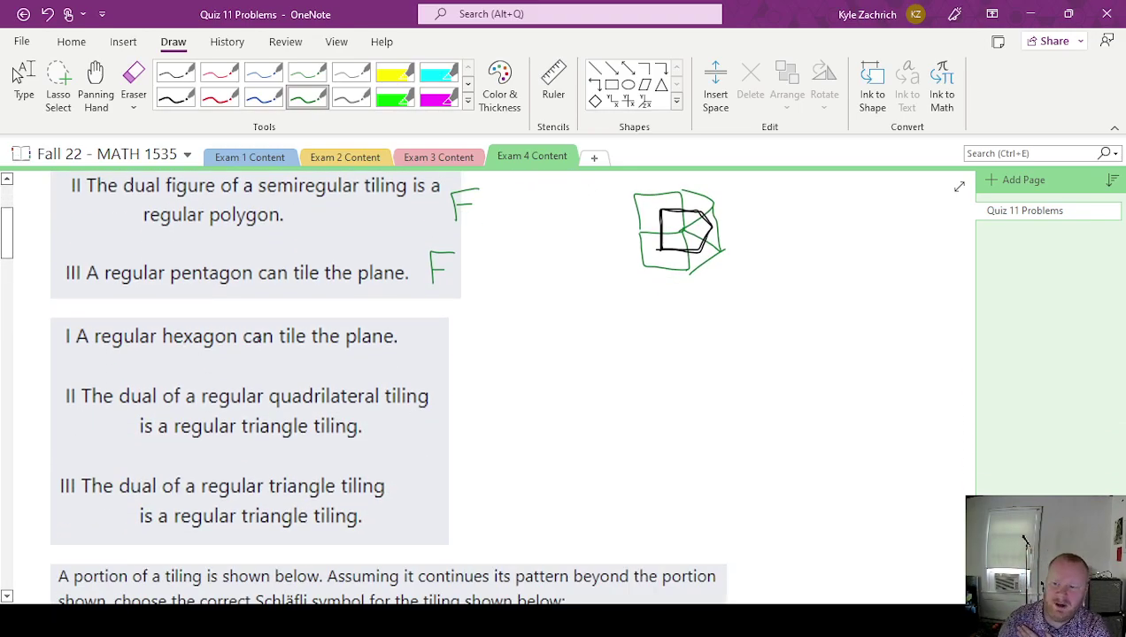
{"action": "mouse_move", "coordinate": [422, 324]}
{"action": "left_mouse_down"}
{"action": "mouse_move", "coordinate": [433, 354]}
{"action": "mouse_move", "coordinate": [453, 325]}
{"action": "left_mouse_up"}
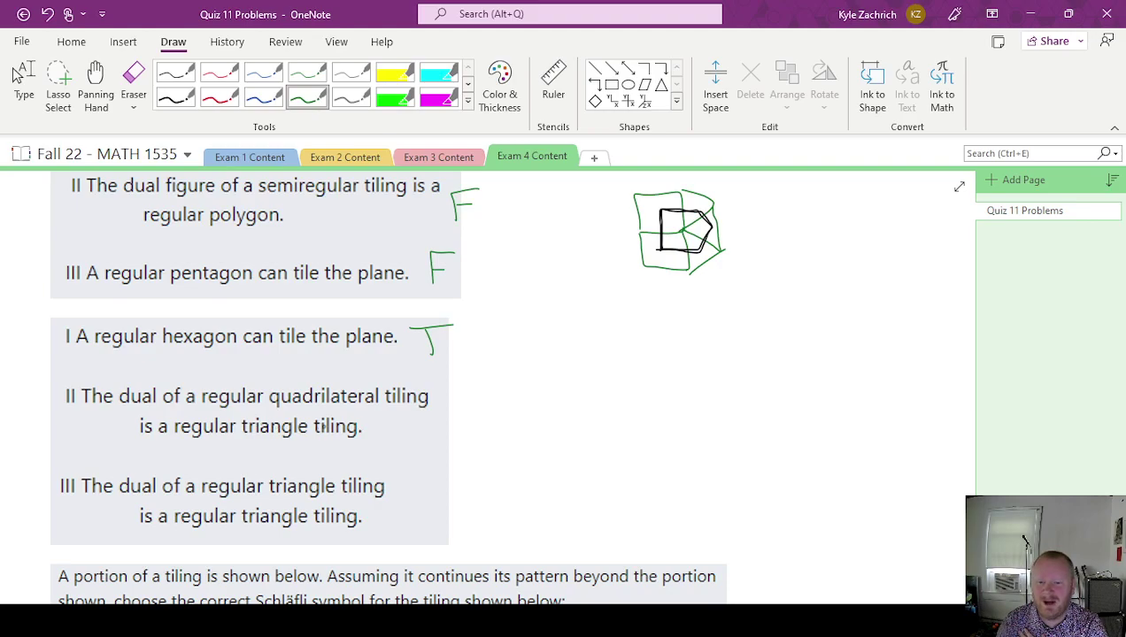
{"action": "mouse_move", "coordinate": [585, 390]}
{"action": "left_mouse_down"}
{"action": "mouse_move", "coordinate": [635, 345]}
{"action": "mouse_move", "coordinate": [639, 391]}
{"action": "mouse_move", "coordinate": [586, 390]}
{"action": "left_mouse_up"}
{"action": "mouse_move", "coordinate": [638, 342]}
{"action": "left_mouse_down"}
{"action": "mouse_move", "coordinate": [698, 338]}
{"action": "mouse_move", "coordinate": [706, 389]}
{"action": "mouse_move", "coordinate": [582, 400]}
{"action": "mouse_move", "coordinate": [582, 443]}
{"action": "mouse_move", "coordinate": [627, 446]}
{"action": "mouse_move", "coordinate": [634, 384]}
{"action": "left_mouse_up"}
{"action": "mouse_move", "coordinate": [643, 448]}
{"action": "left_mouse_down"}
{"action": "mouse_move", "coordinate": [711, 445]}
{"action": "mouse_move", "coordinate": [709, 392]}
{"action": "mouse_move", "coordinate": [655, 446]}
{"action": "left_mouse_up"}
Step: Dot the grid squares' centres in blue and connect them into the dual square
{"action": "left_click", "coordinate": [263, 95]}
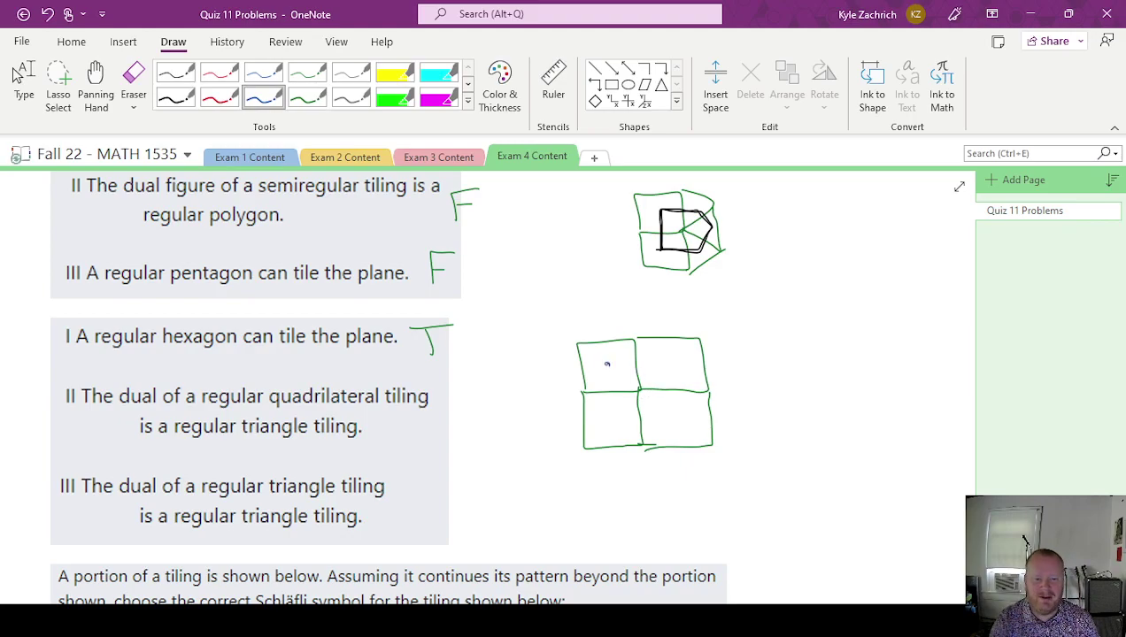
{"action": "left_click", "coordinate": [606, 365]}
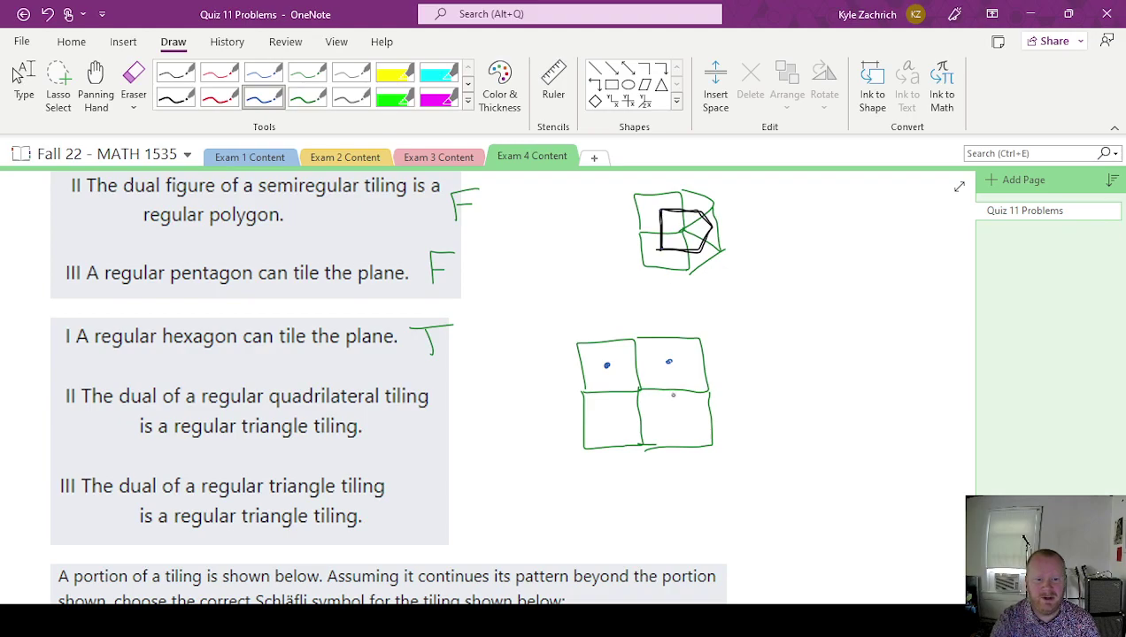
{"action": "left_click", "coordinate": [673, 420]}
{"action": "left_click", "coordinate": [608, 421]}
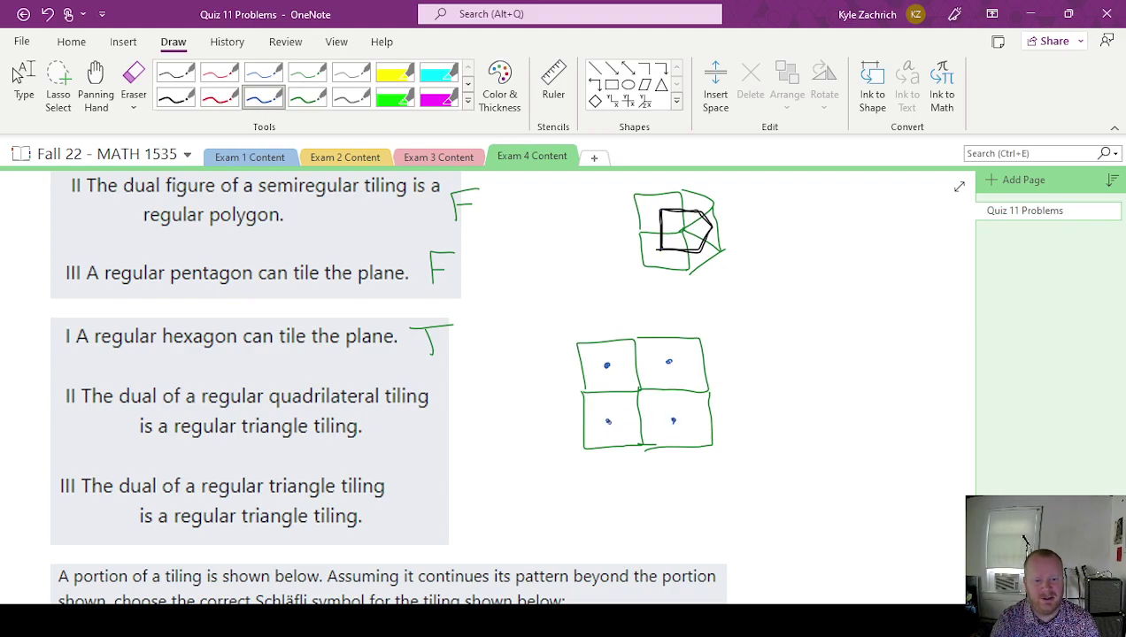
{"action": "mouse_move", "coordinate": [607, 421]}
{"action": "left_mouse_down"}
{"action": "mouse_move", "coordinate": [606, 362]}
{"action": "mouse_move", "coordinate": [644, 359]}
{"action": "mouse_move", "coordinate": [671, 362]}
{"action": "mouse_move", "coordinate": [674, 423]}
{"action": "left_mouse_up"}
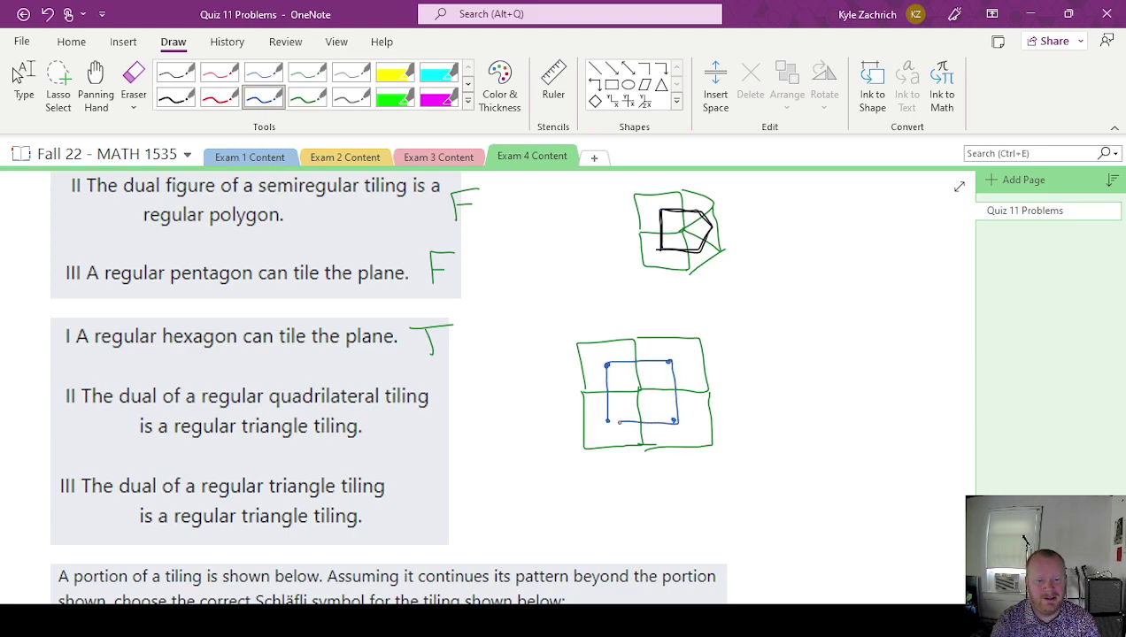
{"action": "left_click_drag", "start_coordinate": [619, 422], "coordinate": [607, 421]}
Step: Underline 'triangle' in statement II and mark it F in green
{"action": "left_click", "coordinate": [307, 97]}
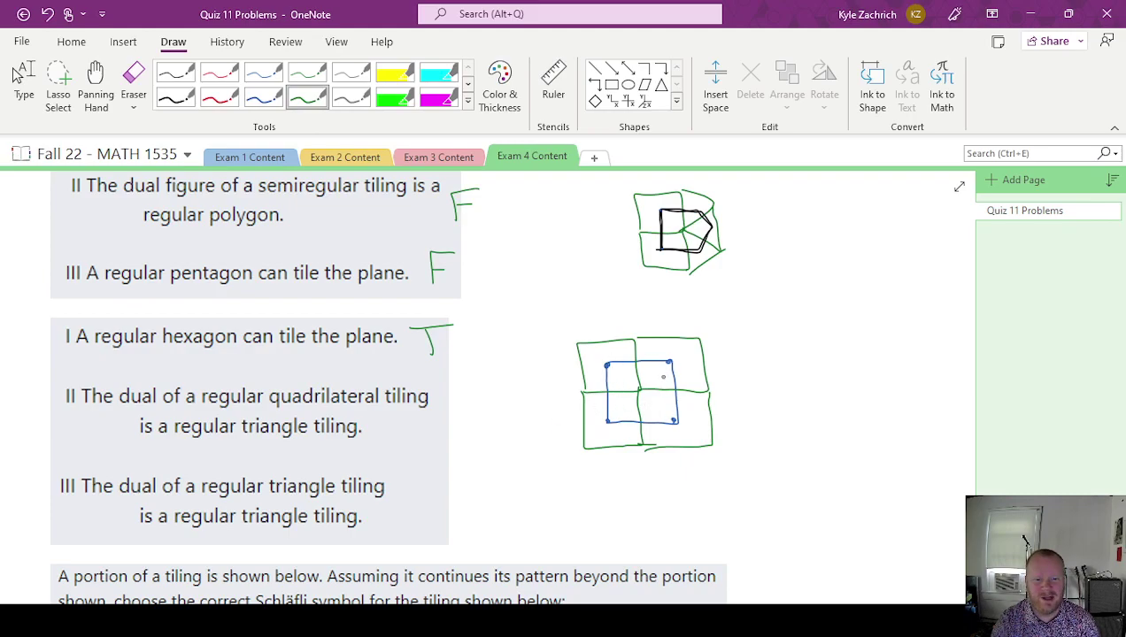
{"action": "left_click_drag", "start_coordinate": [688, 229], "coordinate": [681, 233]}
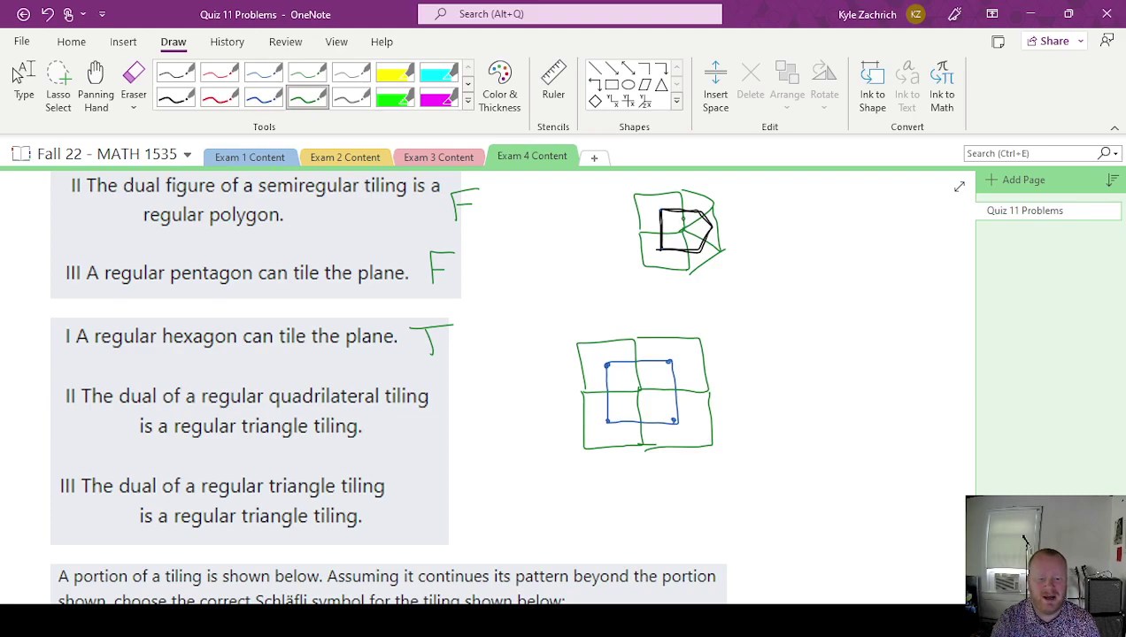
{"action": "left_click", "coordinate": [263, 95]}
{"action": "left_click", "coordinate": [308, 95]}
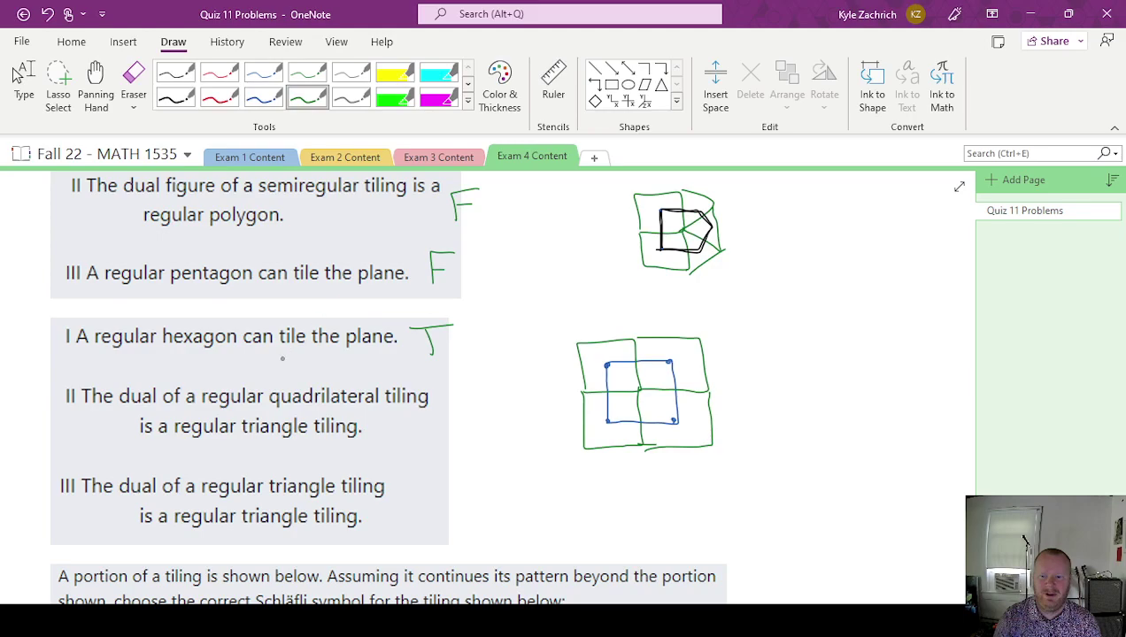
{"action": "left_click_drag", "start_coordinate": [240, 439], "coordinate": [291, 439]}
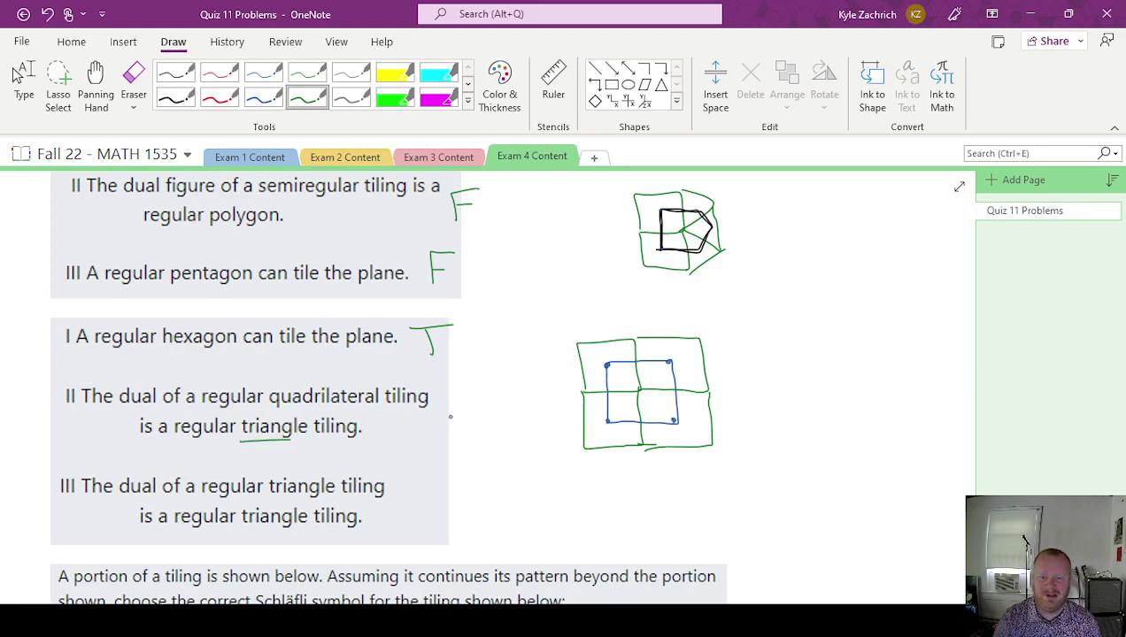
{"action": "left_click_drag", "start_coordinate": [448, 397], "coordinate": [448, 425]}
{"action": "mouse_move", "coordinate": [448, 398]}
{"action": "left_mouse_down"}
{"action": "mouse_move", "coordinate": [474, 395]}
{"action": "mouse_move", "coordinate": [465, 410]}
{"action": "left_mouse_up"}
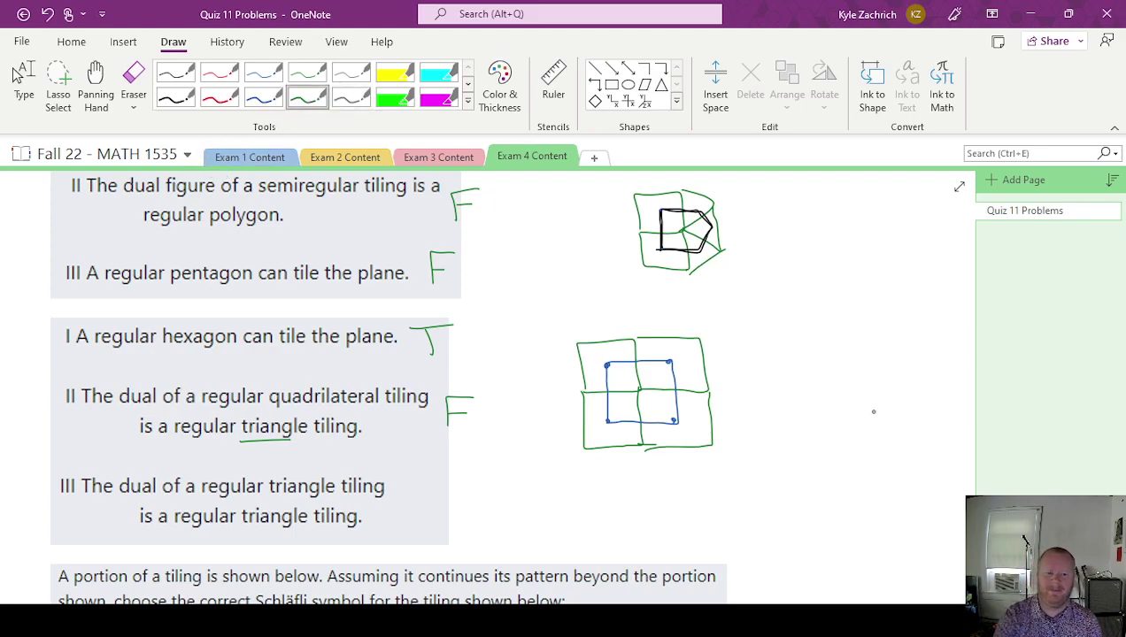
Step: Draw a green hexagon of six triangles to the right of the grid
{"action": "mouse_move", "coordinate": [784, 483]}
{"action": "left_mouse_down"}
{"action": "mouse_move", "coordinate": [830, 483]}
{"action": "mouse_move", "coordinate": [784, 484]}
{"action": "left_mouse_up"}
{"action": "mouse_move", "coordinate": [804, 435]}
{"action": "left_mouse_down"}
{"action": "mouse_move", "coordinate": [845, 437]}
{"action": "mouse_move", "coordinate": [848, 462]}
{"action": "mouse_move", "coordinate": [834, 482]}
{"action": "left_mouse_up"}
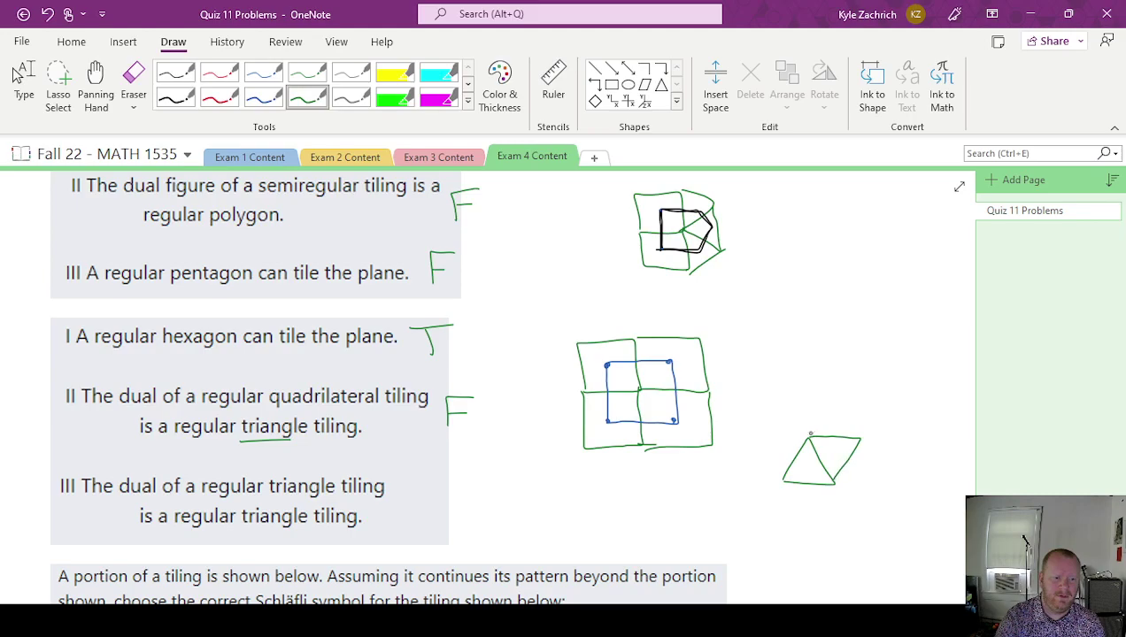
{"action": "mouse_move", "coordinate": [808, 436]}
{"action": "left_mouse_down"}
{"action": "mouse_move", "coordinate": [829, 392]}
{"action": "mouse_move", "coordinate": [861, 437]}
{"action": "mouse_move", "coordinate": [802, 425]}
{"action": "mouse_move", "coordinate": [787, 395]}
{"action": "mouse_move", "coordinate": [831, 395]}
{"action": "left_mouse_up"}
{"action": "mouse_move", "coordinate": [807, 436]}
{"action": "left_mouse_down"}
{"action": "mouse_move", "coordinate": [765, 425]}
{"action": "mouse_move", "coordinate": [786, 392]}
{"action": "left_mouse_up"}
{"action": "left_click_drag", "start_coordinate": [782, 481], "coordinate": [759, 426]}
Step: Join blue dots at the triangle centres into the dual hexagon, then write green F beside statement III
{"action": "left_click", "coordinate": [263, 96]}
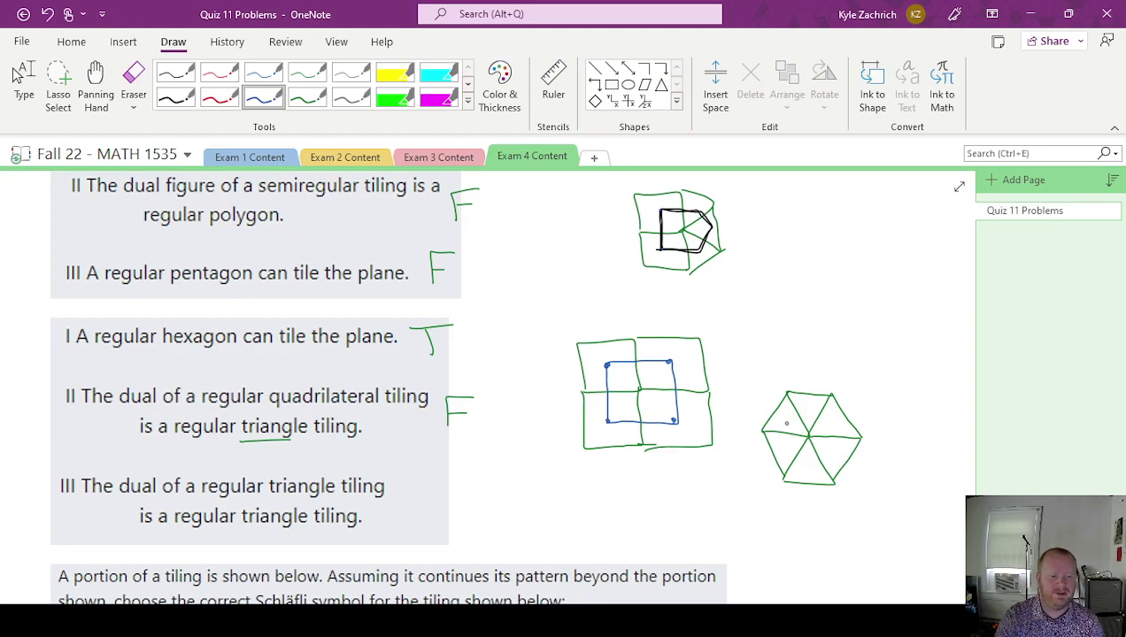
{"action": "left_click", "coordinate": [807, 408]}
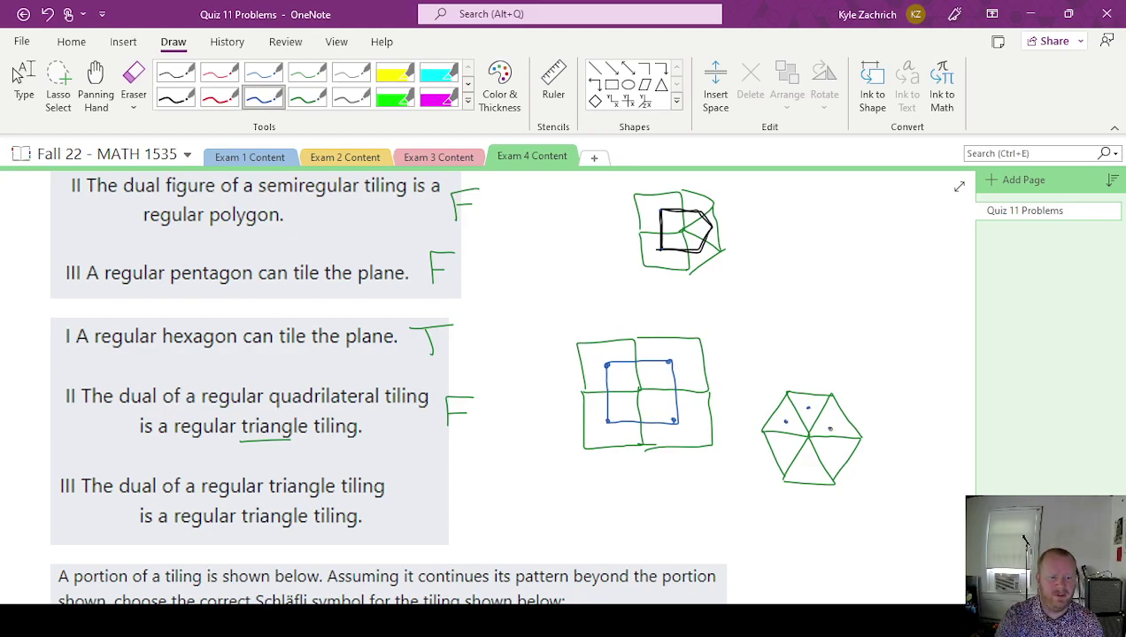
{"action": "left_click", "coordinate": [829, 427]}
{"action": "left_click", "coordinate": [833, 453]}
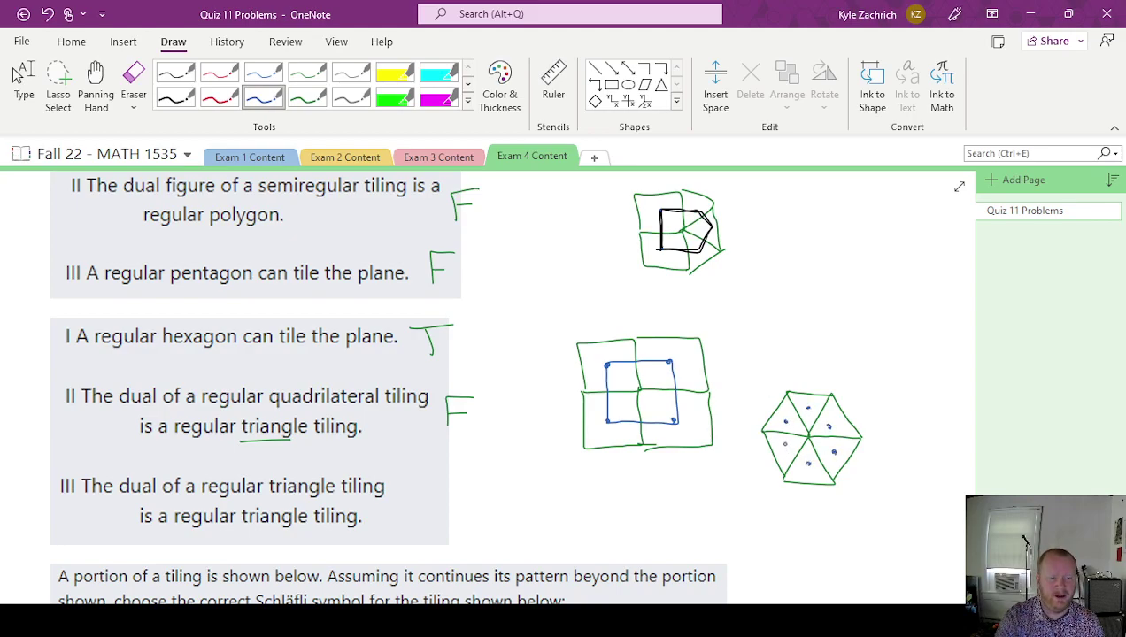
{"action": "mouse_move", "coordinate": [784, 443]}
{"action": "left_mouse_down"}
{"action": "mouse_move", "coordinate": [786, 421]}
{"action": "mouse_move", "coordinate": [807, 408]}
{"action": "mouse_move", "coordinate": [827, 424]}
{"action": "mouse_move", "coordinate": [833, 451]}
{"action": "mouse_move", "coordinate": [804, 464]}
{"action": "mouse_move", "coordinate": [783, 442]}
{"action": "left_mouse_up"}
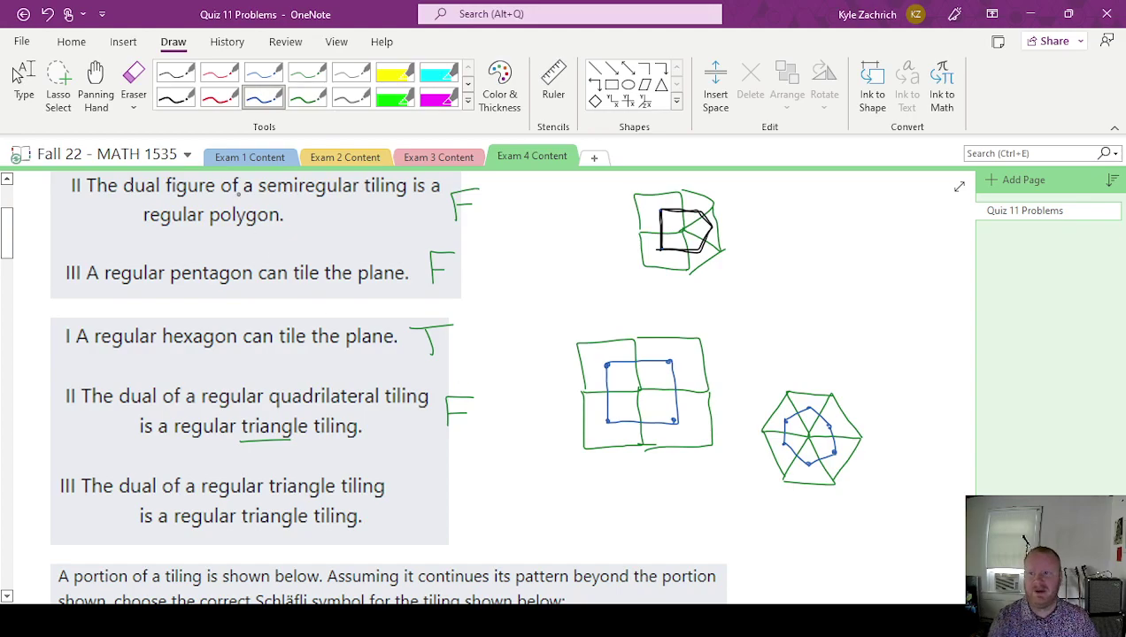
{"action": "left_click", "coordinate": [307, 93]}
{"action": "mouse_move", "coordinate": [416, 509]}
{"action": "left_mouse_down"}
{"action": "mouse_move", "coordinate": [416, 522]}
{"action": "mouse_move", "coordinate": [436, 486]}
{"action": "mouse_move", "coordinate": [431, 501]}
{"action": "left_mouse_up"}
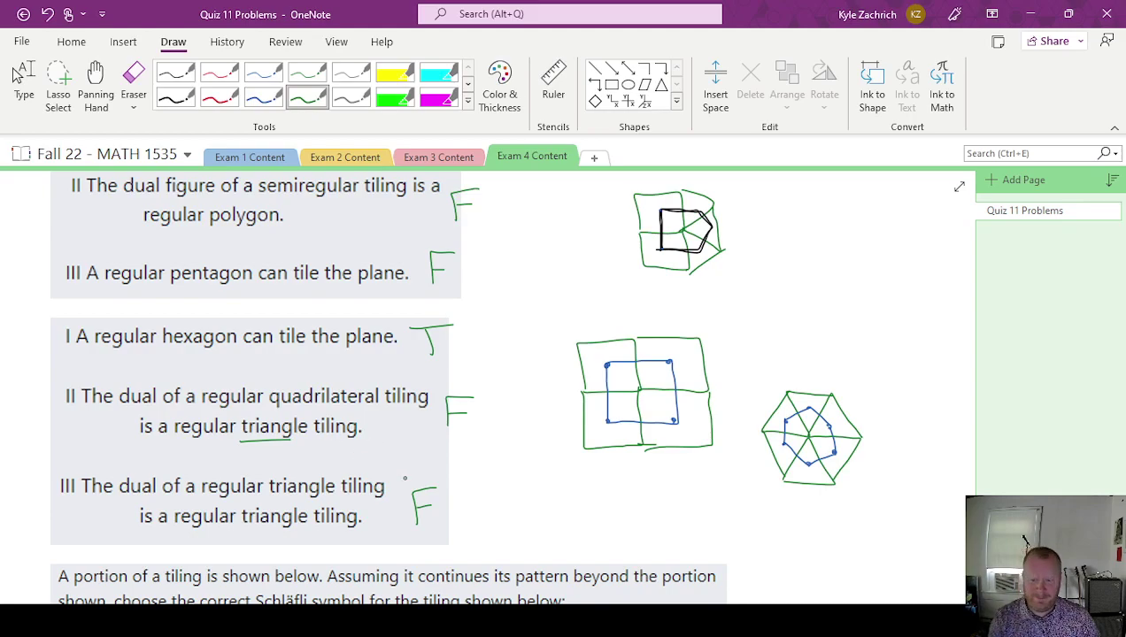
Step: Mark a vertex of the central red hexagon with a thin orange dot
{"action": "scroll", "coordinate": [465, 488], "scroll_direction": "down", "scroll_amount": 8}
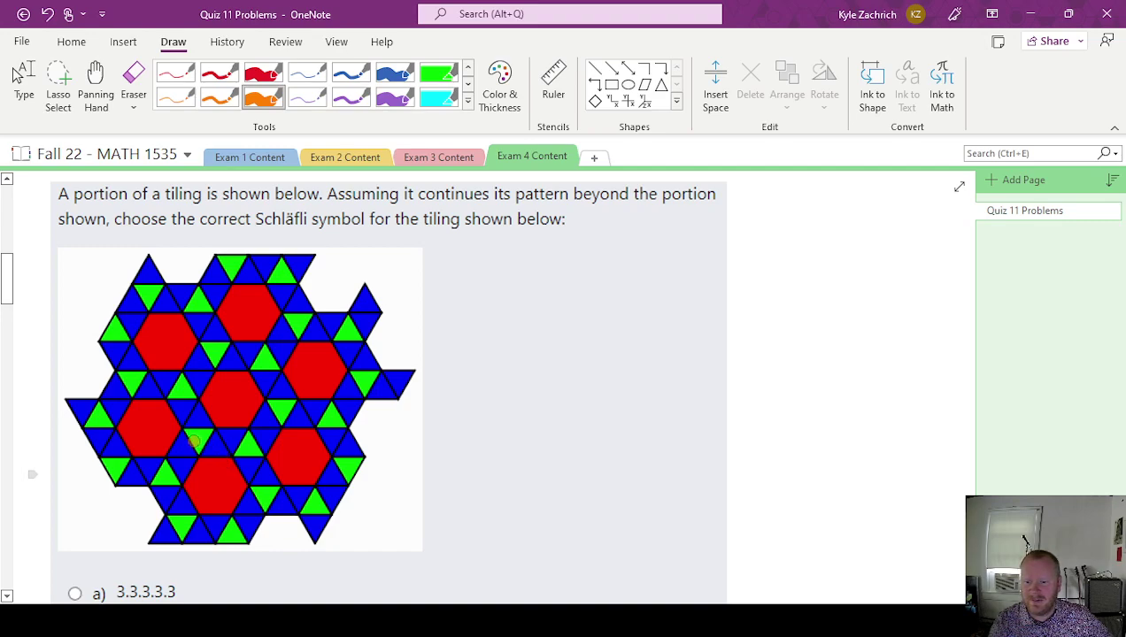
{"action": "mouse_move", "coordinate": [197, 411]}
{"action": "left_mouse_down"}
{"action": "mouse_move", "coordinate": [233, 406]}
{"action": "mouse_move", "coordinate": [240, 426]}
{"action": "mouse_move", "coordinate": [223, 445]}
{"action": "mouse_move", "coordinate": [189, 434]}
{"action": "mouse_move", "coordinate": [200, 407]}
{"action": "mouse_move", "coordinate": [209, 431]}
{"action": "left_mouse_up"}
{"action": "key", "text": "ctrl+z"}
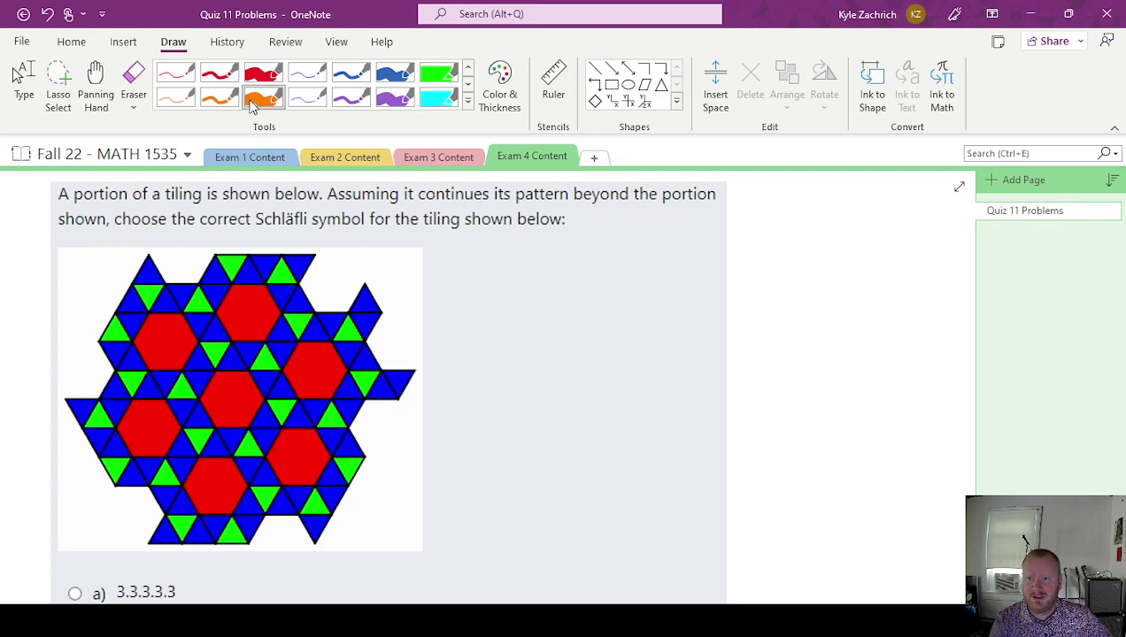
{"action": "left_click", "coordinate": [220, 98]}
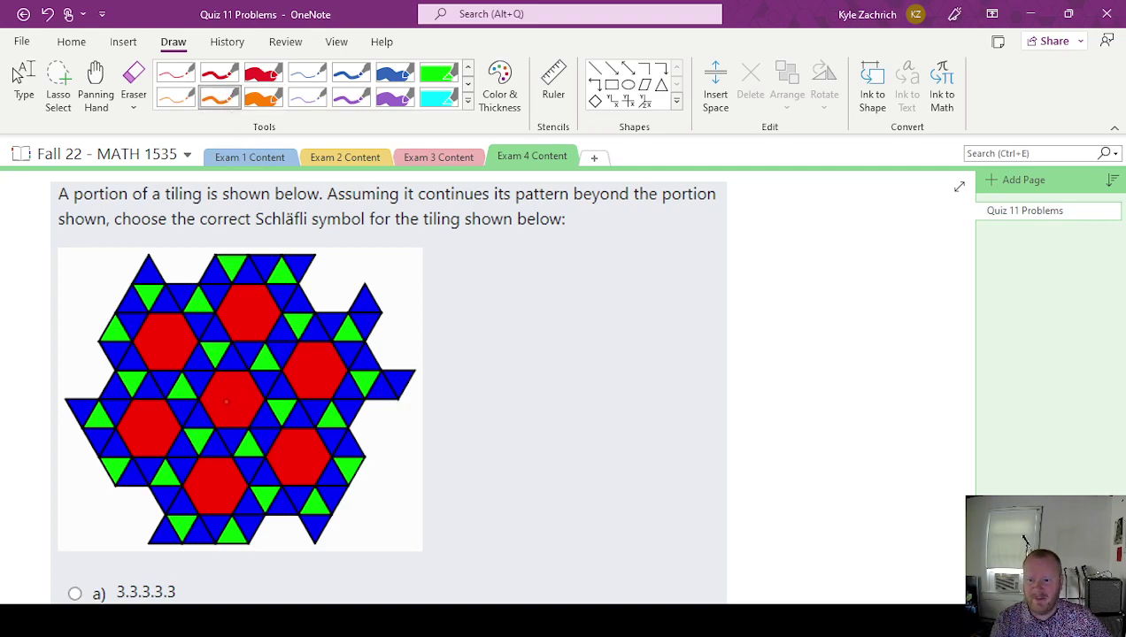
{"action": "left_click_drag", "start_coordinate": [226, 402], "coordinate": [226, 402]}
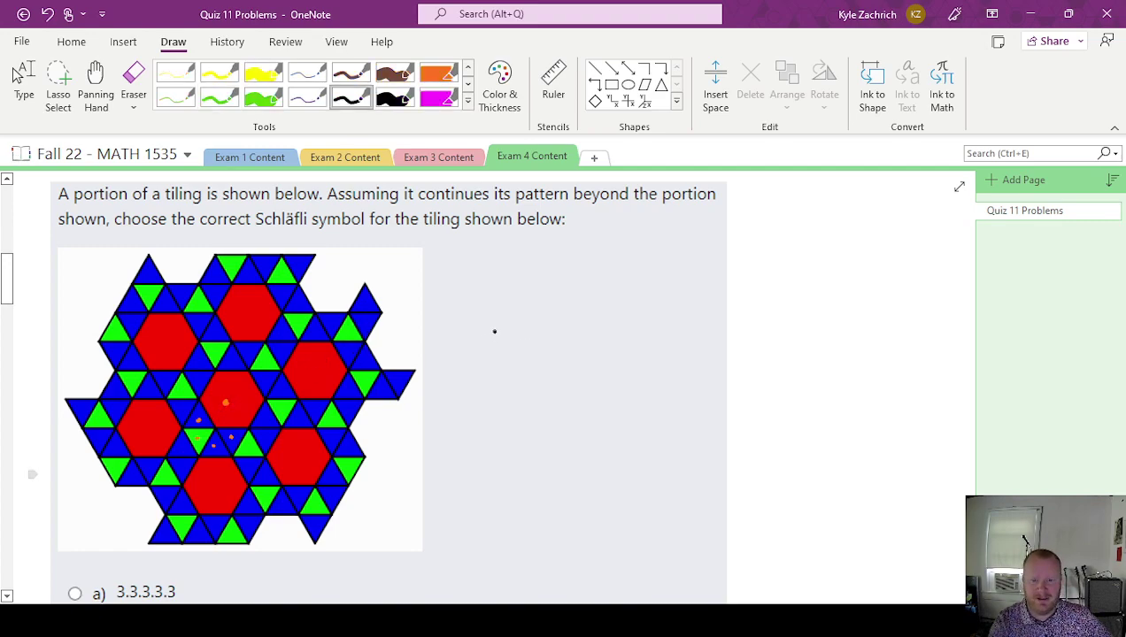
Step: Write the vertex list 6,3,3,3,3 beside the tiling
{"action": "mouse_move", "coordinate": [494, 332]}
{"action": "left_mouse_down"}
{"action": "mouse_move", "coordinate": [479, 346]}
{"action": "mouse_move", "coordinate": [512, 364]}
{"action": "left_mouse_up"}
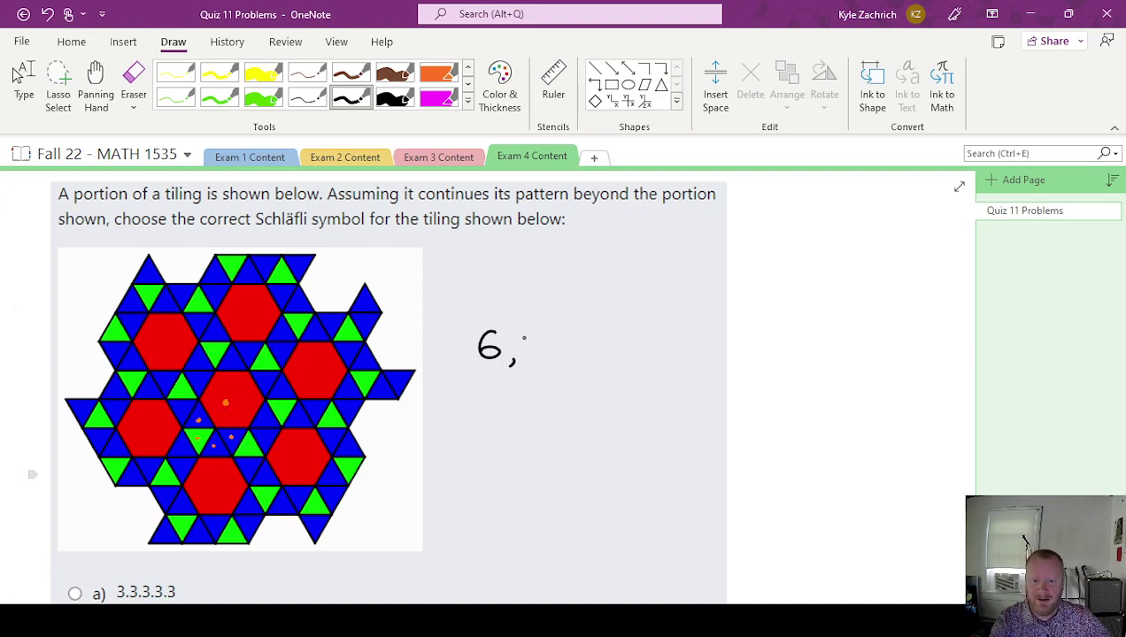
{"action": "mouse_move", "coordinate": [519, 334]}
{"action": "left_mouse_down"}
{"action": "mouse_move", "coordinate": [538, 348]}
{"action": "mouse_move", "coordinate": [522, 356]}
{"action": "left_mouse_up"}
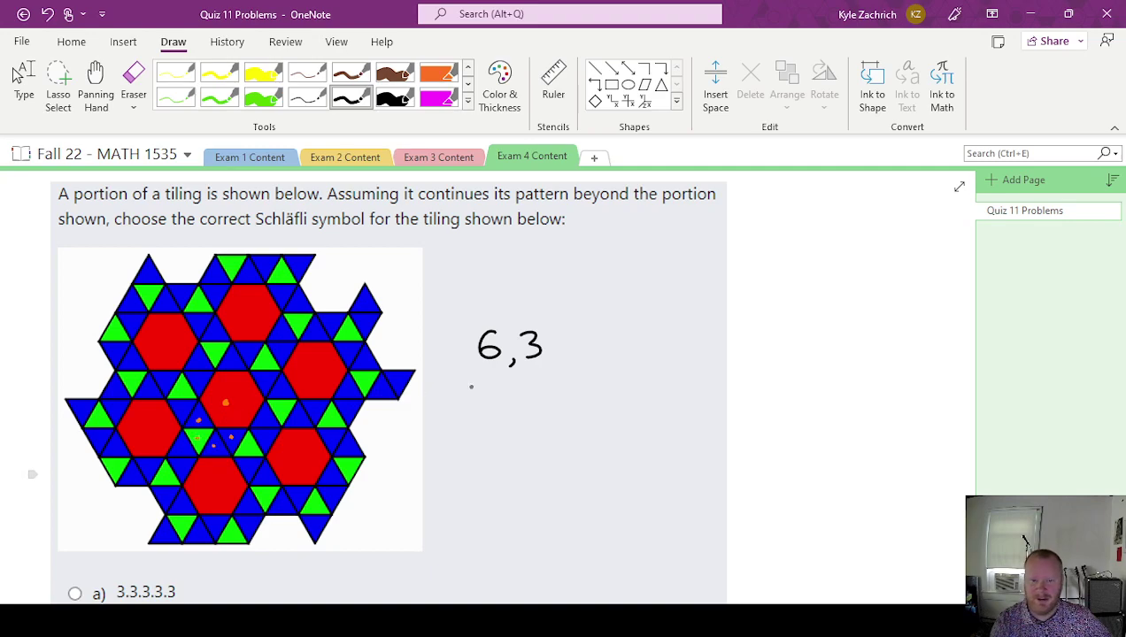
{"action": "mouse_move", "coordinate": [550, 354]}
{"action": "left_mouse_down"}
{"action": "mouse_move", "coordinate": [547, 365]}
{"action": "mouse_move", "coordinate": [561, 356]}
{"action": "mouse_move", "coordinate": [585, 365]}
{"action": "left_mouse_up"}
{"action": "mouse_move", "coordinate": [596, 327]}
{"action": "left_mouse_down"}
{"action": "mouse_move", "coordinate": [614, 329]}
{"action": "mouse_move", "coordinate": [605, 354]}
{"action": "mouse_move", "coordinate": [625, 365]}
{"action": "left_mouse_up"}
{"action": "mouse_move", "coordinate": [634, 326]}
{"action": "left_mouse_down"}
{"action": "mouse_move", "coordinate": [652, 334]}
{"action": "mouse_move", "coordinate": [644, 355]}
{"action": "left_mouse_up"}
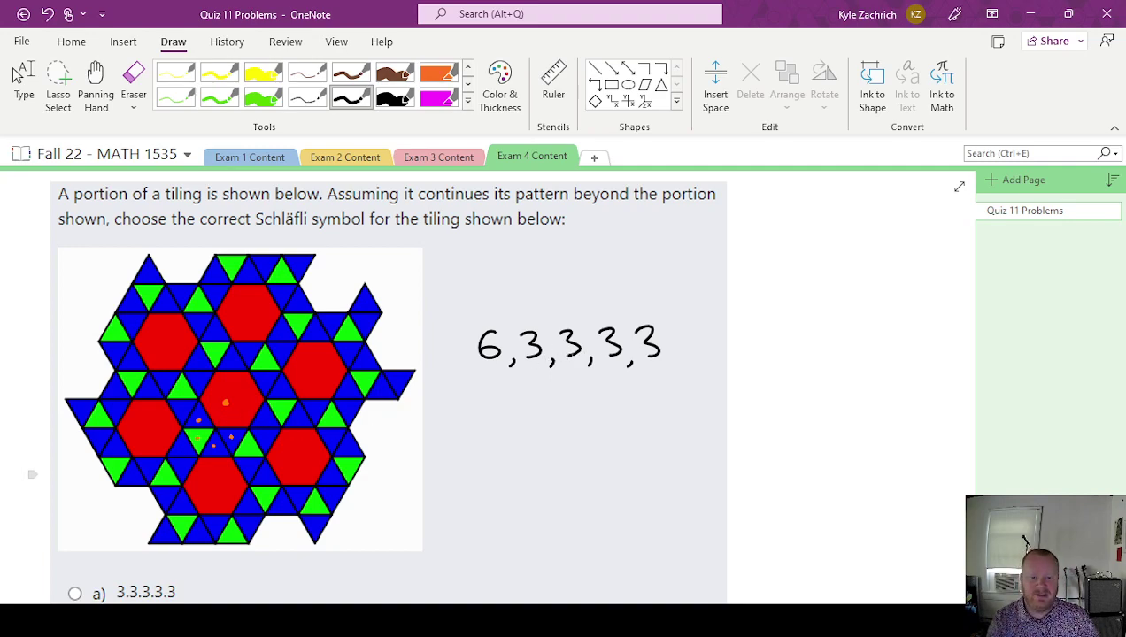
Step: Cross out the wrong options a) and c)
{"action": "scroll", "coordinate": [568, 363], "scroll_direction": "down", "scroll_amount": 4}
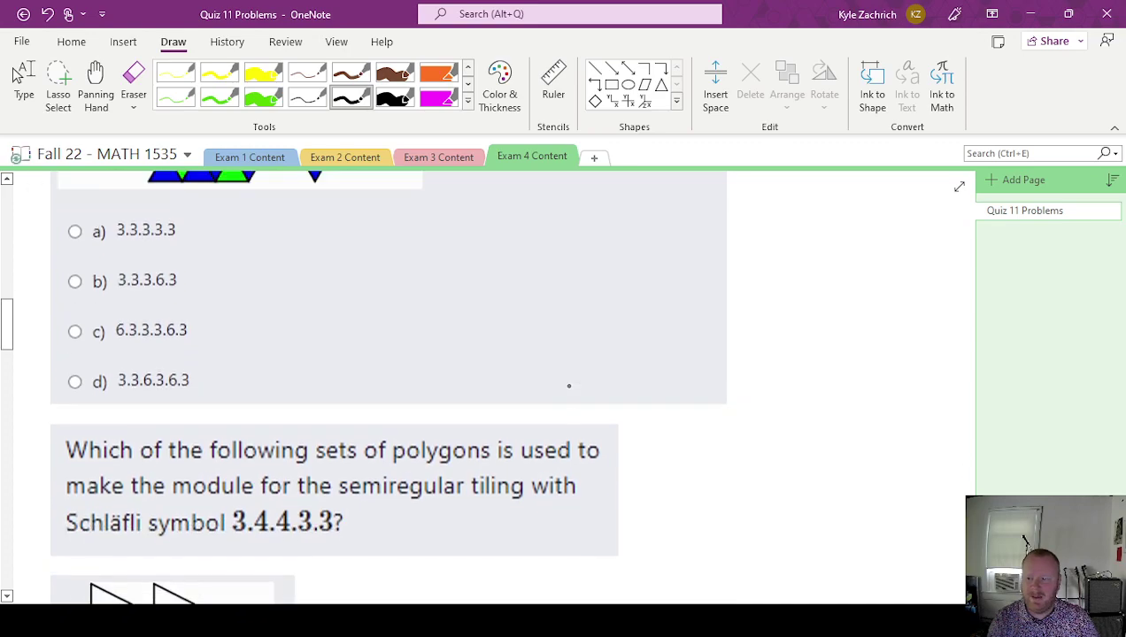
{"action": "scroll", "coordinate": [569, 386], "scroll_direction": "up", "scroll_amount": 3}
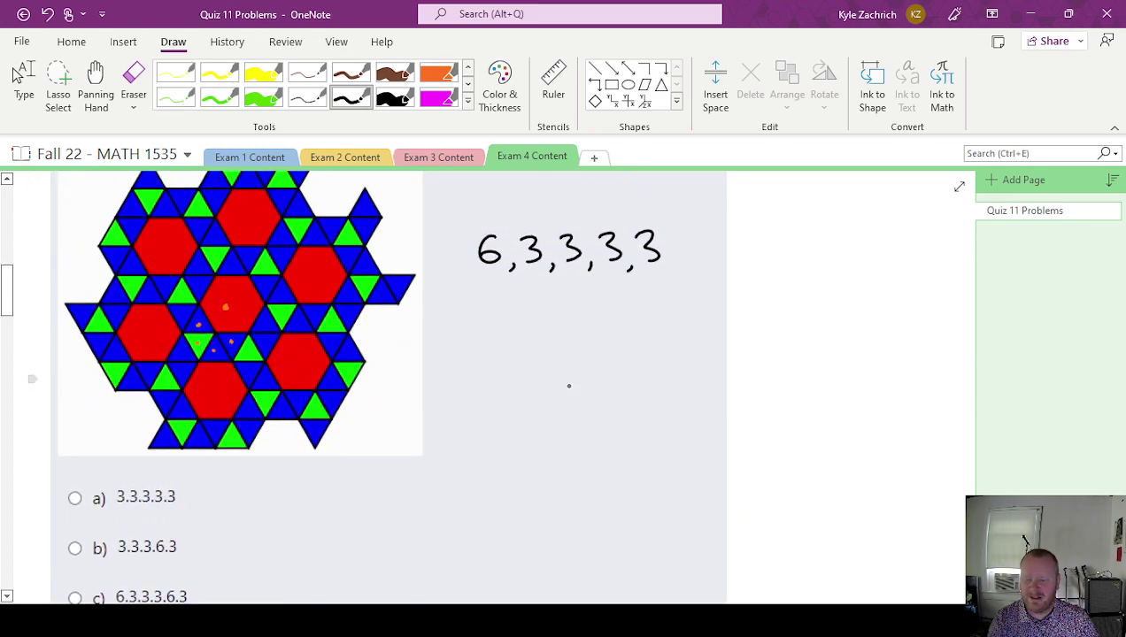
{"action": "scroll", "coordinate": [569, 386], "scroll_direction": "up", "scroll_amount": 1}
{"action": "scroll", "coordinate": [568, 384], "scroll_direction": "down", "scroll_amount": 2}
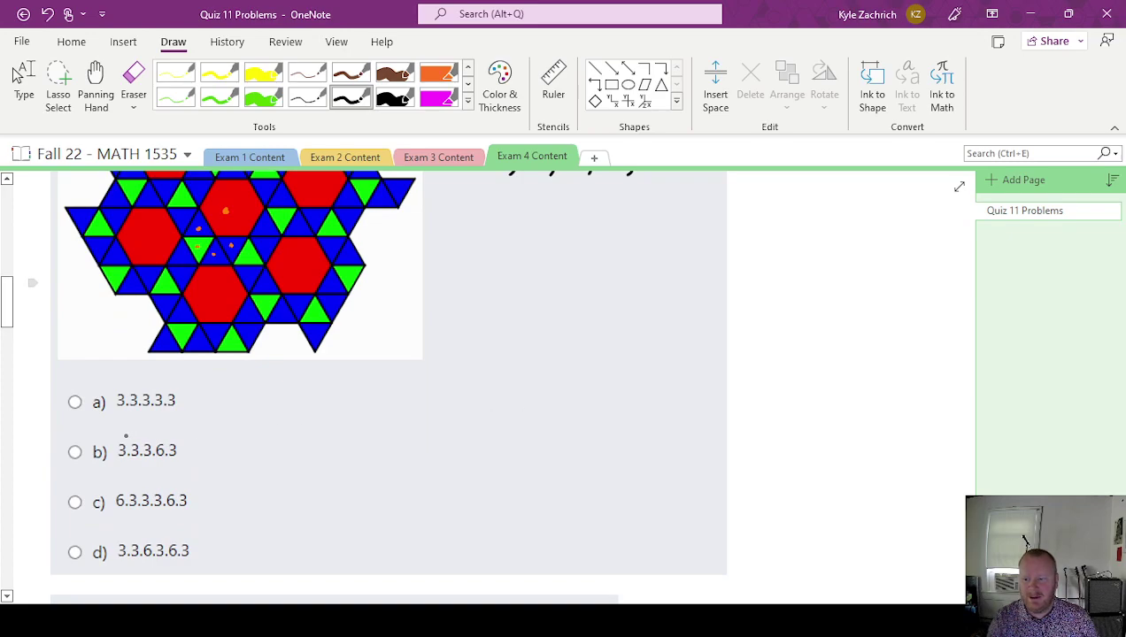
{"action": "left_click_drag", "start_coordinate": [55, 410], "coordinate": [98, 385]}
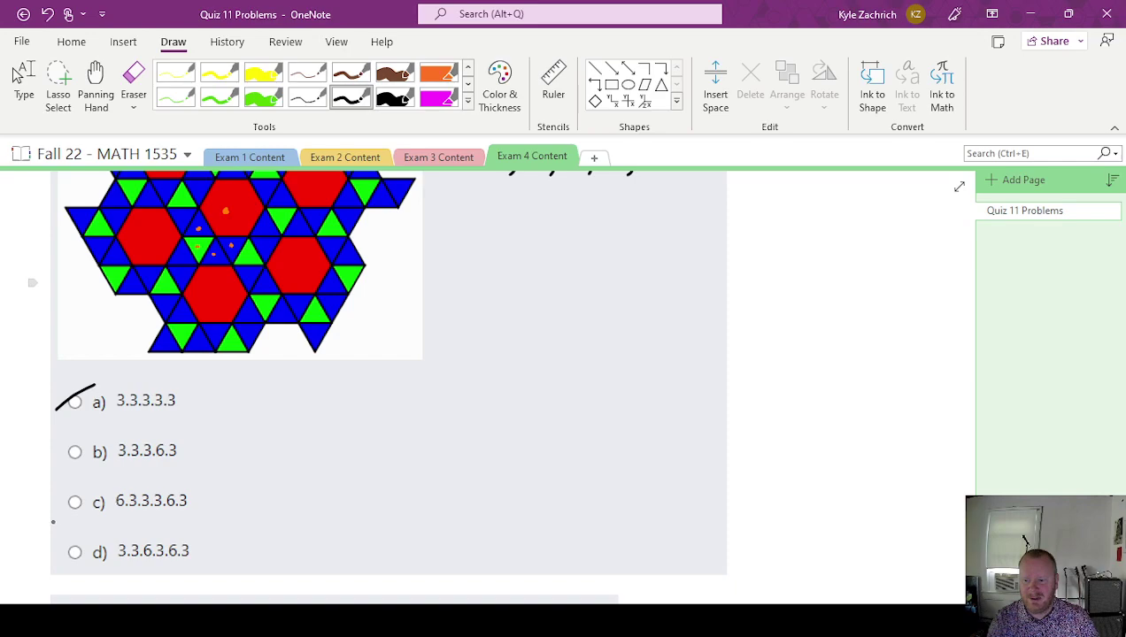
{"action": "left_click_drag", "start_coordinate": [53, 522], "coordinate": [104, 483]}
{"action": "left_click_drag", "start_coordinate": [55, 568], "coordinate": [104, 526]}
Step: Circle option b) 3.3.3.6.3, underline its 6.3, and fill in its answer circle
{"action": "scroll", "coordinate": [175, 526], "scroll_direction": "up", "scroll_amount": 1}
{"action": "scroll", "coordinate": [227, 503], "scroll_direction": "down", "scroll_amount": 1}
{"action": "scroll", "coordinate": [189, 522], "scroll_direction": "up", "scroll_amount": 1}
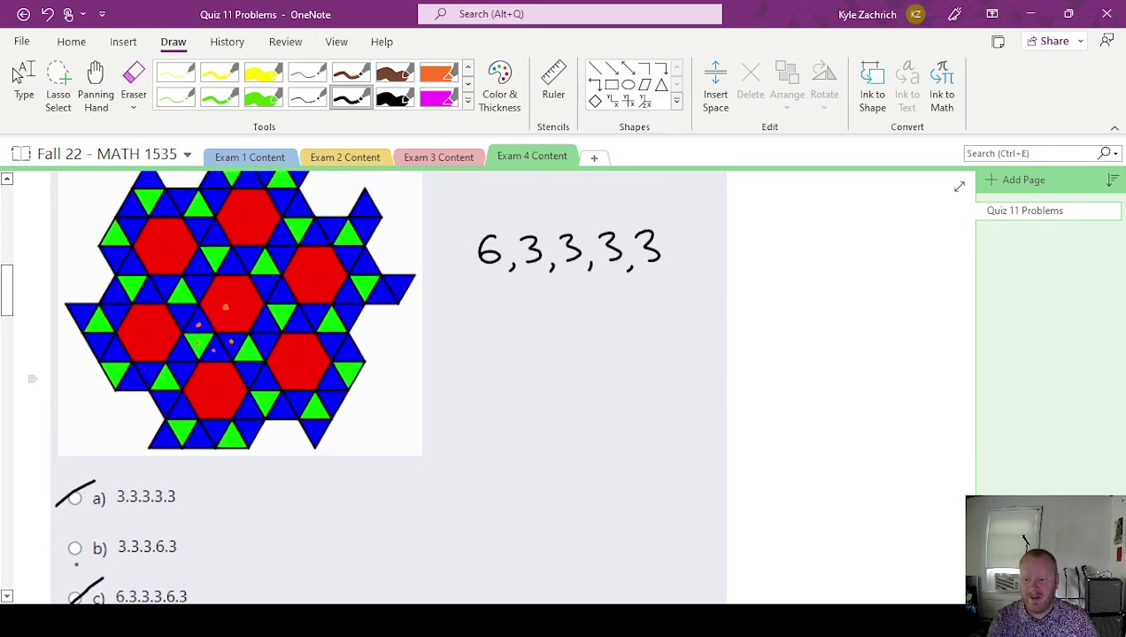
{"action": "mouse_move", "coordinate": [53, 565]}
{"action": "left_mouse_down"}
{"action": "mouse_move", "coordinate": [186, 562]}
{"action": "mouse_move", "coordinate": [186, 540]}
{"action": "mouse_move", "coordinate": [147, 521]}
{"action": "mouse_move", "coordinate": [98, 521]}
{"action": "mouse_move", "coordinate": [60, 527]}
{"action": "mouse_move", "coordinate": [57, 566]}
{"action": "left_mouse_up"}
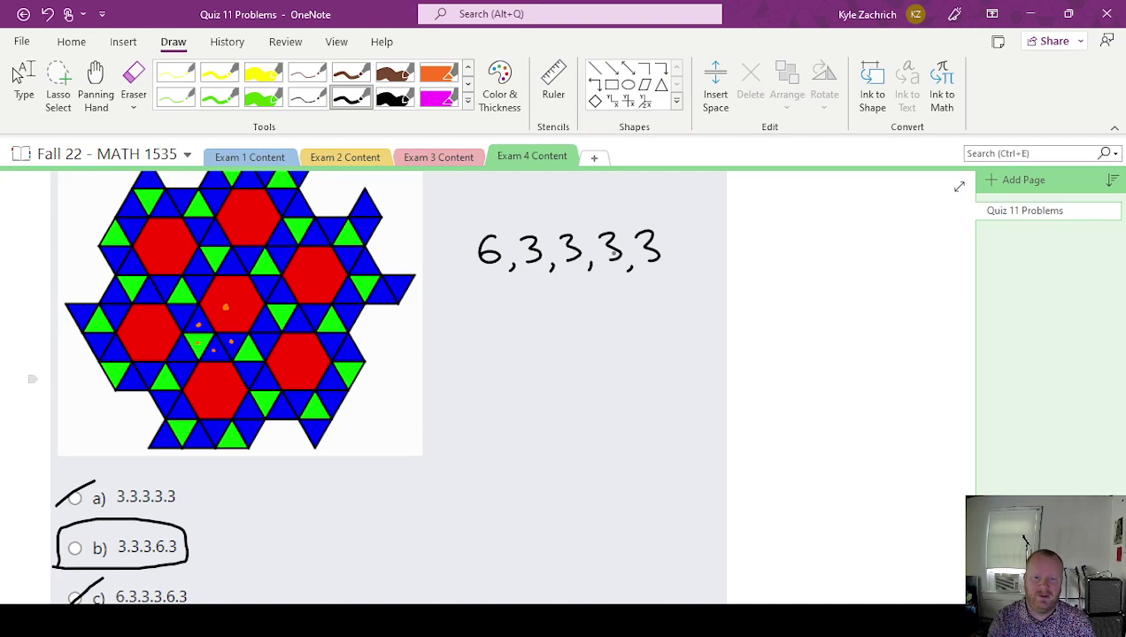
{"action": "mouse_move", "coordinate": [152, 556]}
{"action": "left_mouse_down"}
{"action": "mouse_move", "coordinate": [177, 553]}
{"action": "mouse_move", "coordinate": [120, 556]}
{"action": "mouse_move", "coordinate": [153, 555]}
{"action": "left_mouse_up"}
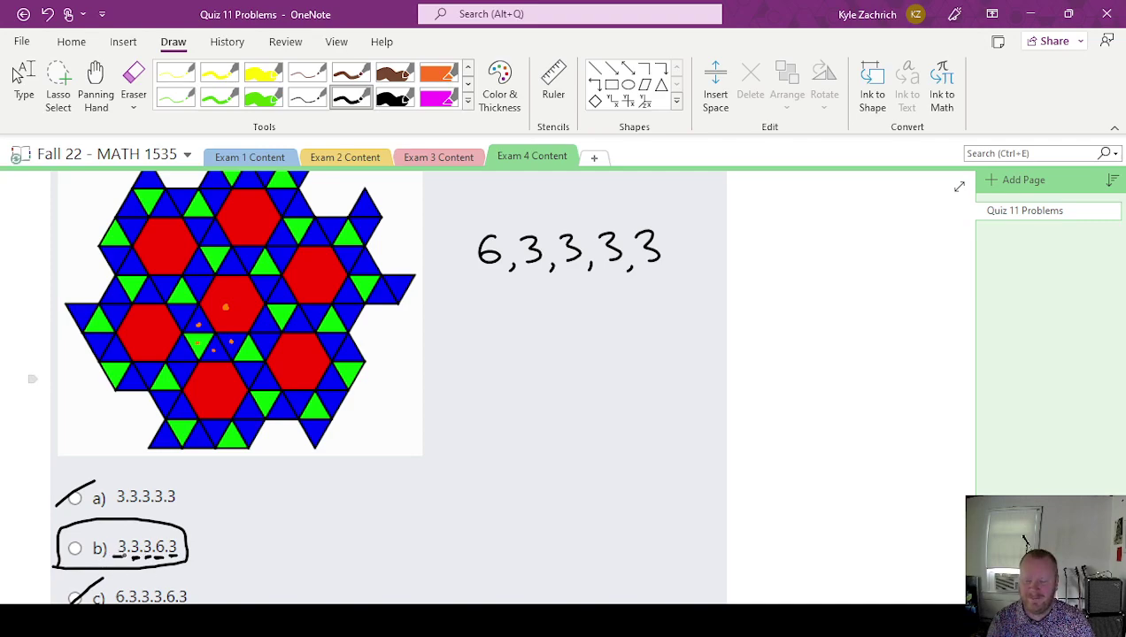
{"action": "left_click_drag", "start_coordinate": [74, 548], "coordinate": [80, 548]}
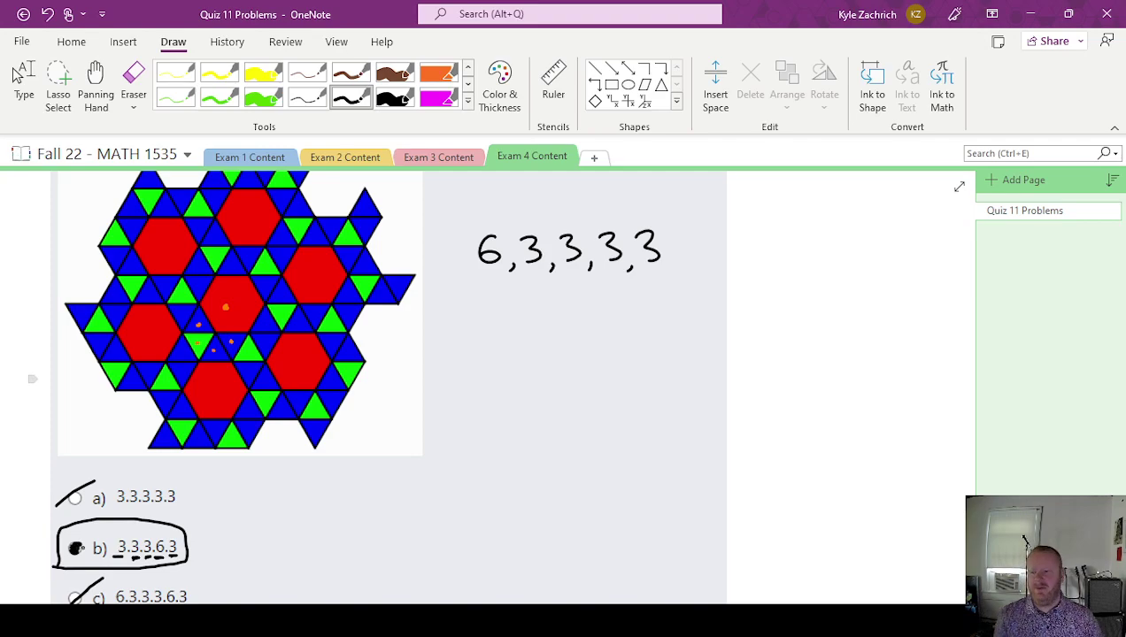
{"action": "scroll", "coordinate": [219, 464], "scroll_direction": "down", "scroll_amount": 8}
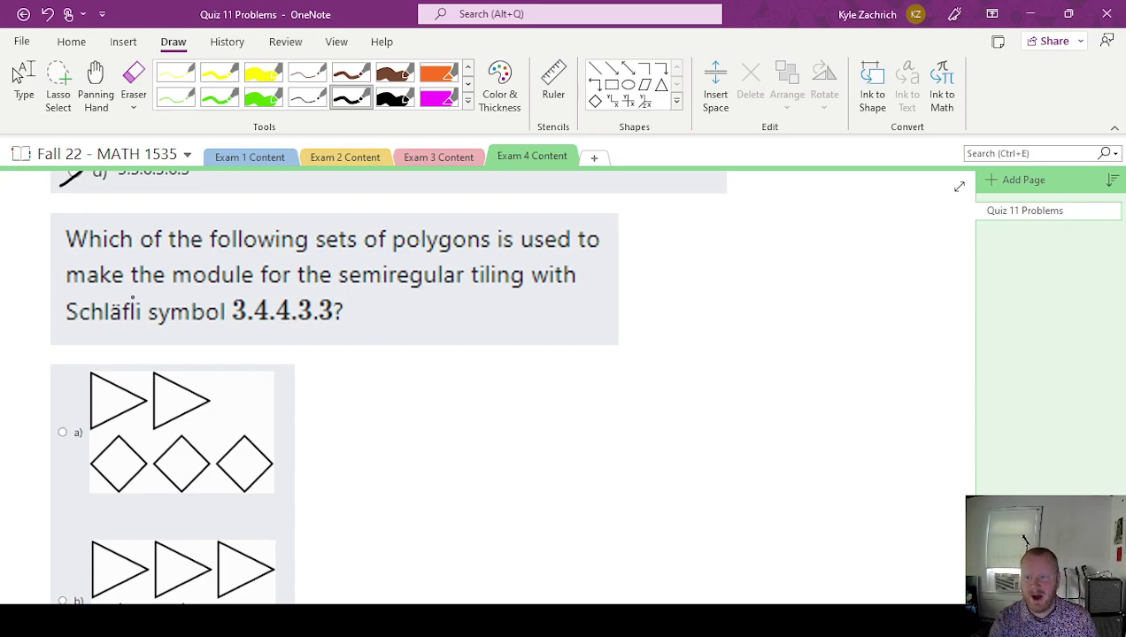
Step: Underline 'module' and sketch two triangles on top of two squares in black
{"action": "left_click_drag", "start_coordinate": [166, 284], "coordinate": [256, 284]}
{"action": "mouse_move", "coordinate": [461, 504]}
{"action": "left_mouse_down"}
{"action": "mouse_move", "coordinate": [472, 444]}
{"action": "mouse_move", "coordinate": [518, 469]}
{"action": "mouse_move", "coordinate": [461, 503]}
{"action": "left_mouse_up"}
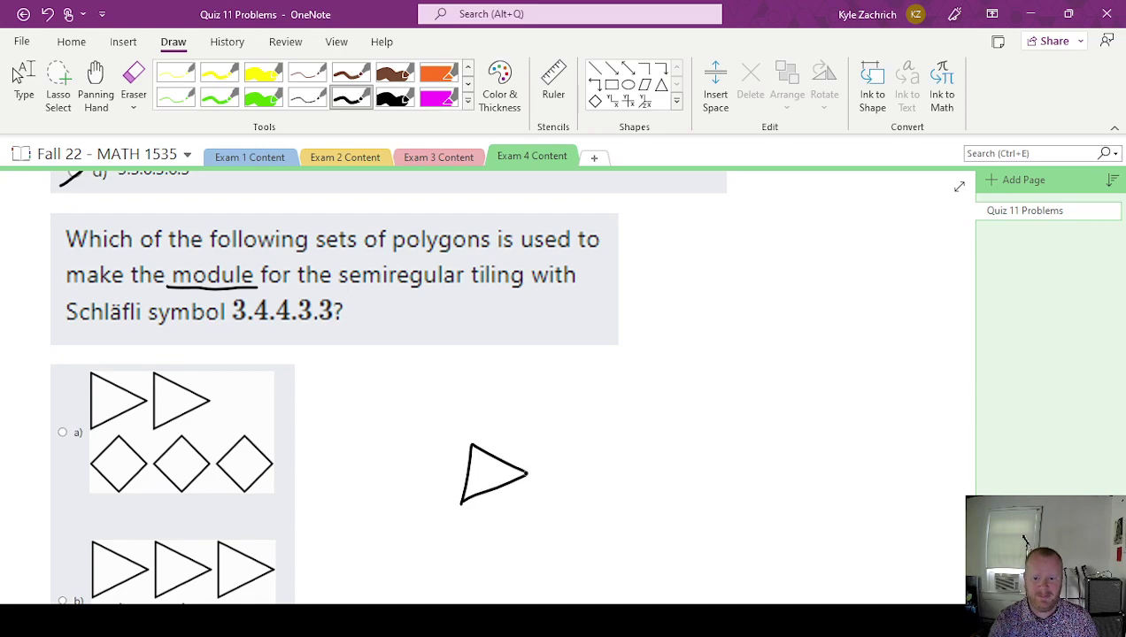
{"action": "mouse_move", "coordinate": [527, 474]}
{"action": "left_mouse_down"}
{"action": "mouse_move", "coordinate": [554, 535]}
{"action": "mouse_move", "coordinate": [507, 544]}
{"action": "mouse_move", "coordinate": [470, 533]}
{"action": "mouse_move", "coordinate": [457, 496]}
{"action": "left_mouse_up"}
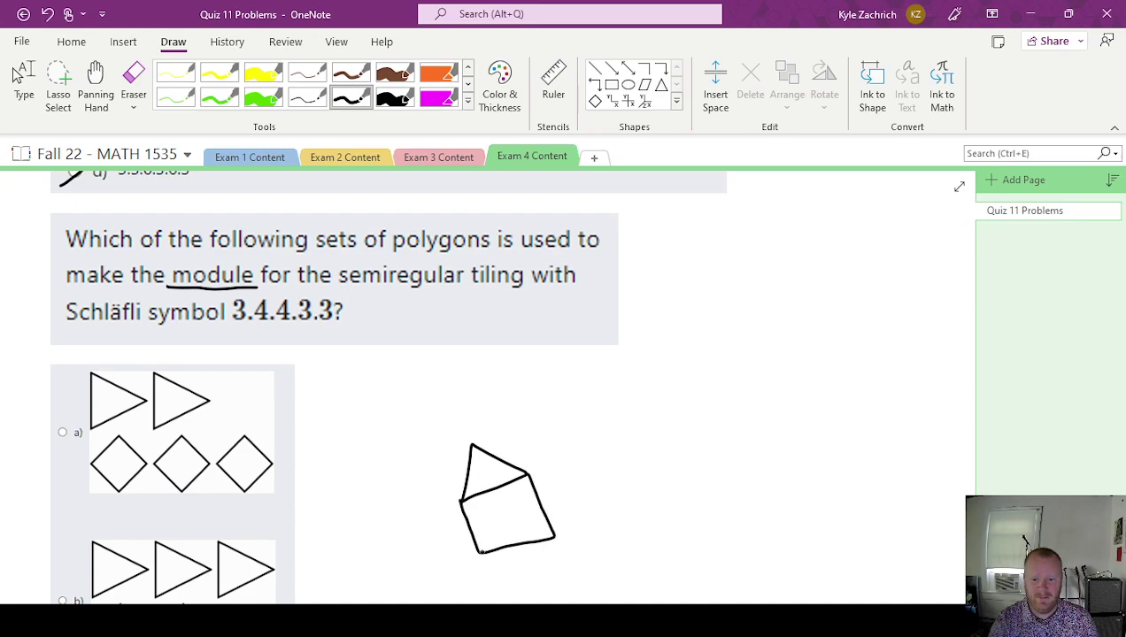
{"action": "mouse_move", "coordinate": [479, 551]}
{"action": "left_mouse_down"}
{"action": "mouse_move", "coordinate": [416, 568]}
{"action": "mouse_move", "coordinate": [399, 519]}
{"action": "mouse_move", "coordinate": [462, 494]}
{"action": "left_mouse_up"}
{"action": "mouse_move", "coordinate": [395, 517]}
{"action": "left_mouse_down"}
{"action": "mouse_move", "coordinate": [408, 457]}
{"action": "mouse_move", "coordinate": [460, 501]}
{"action": "left_mouse_up"}
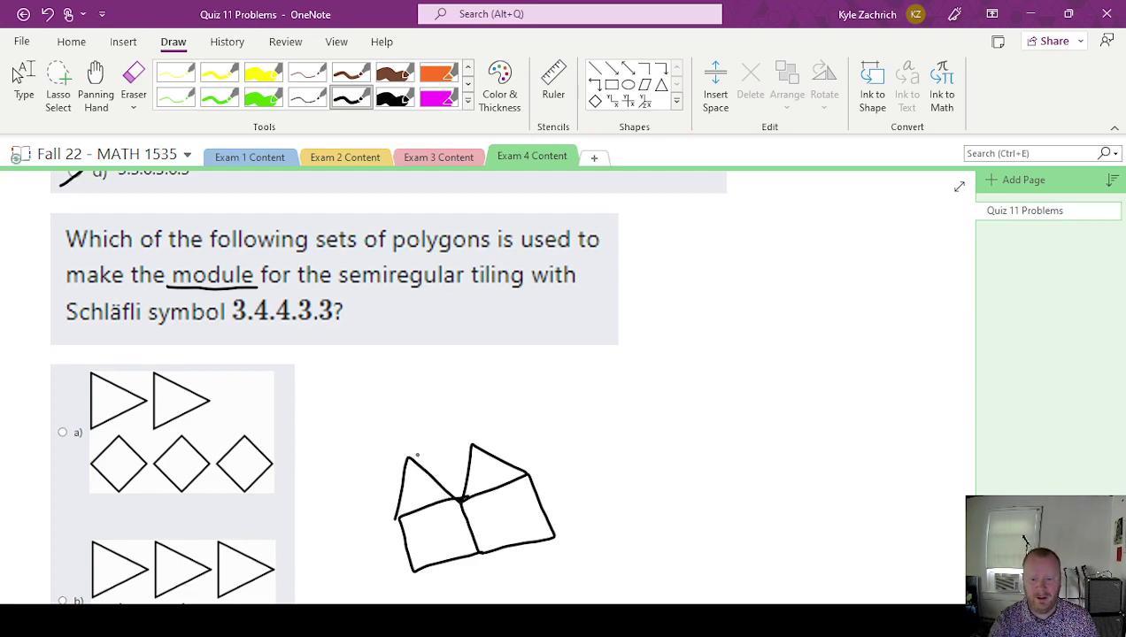
{"action": "left_click_drag", "start_coordinate": [409, 455], "coordinate": [471, 445]}
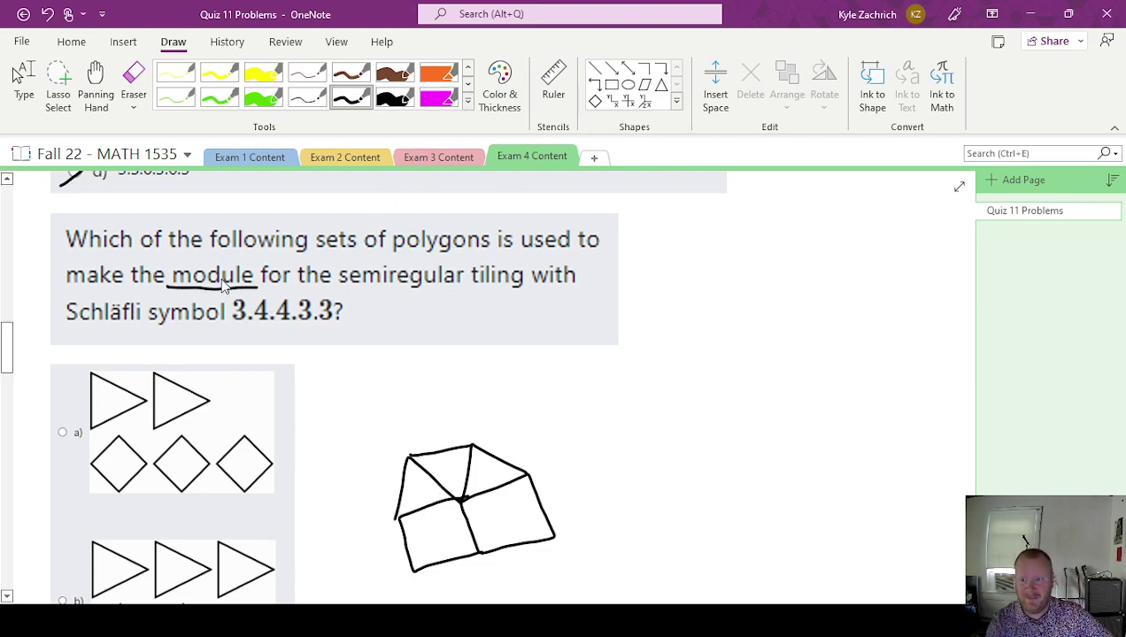
Step: Dot the polygon centres in orange and connect them into the dual outline
{"action": "left_click", "coordinate": [437, 71]}
{"action": "left_click", "coordinate": [421, 489]}
{"action": "left_click", "coordinate": [446, 469]}
{"action": "left_click", "coordinate": [484, 474]}
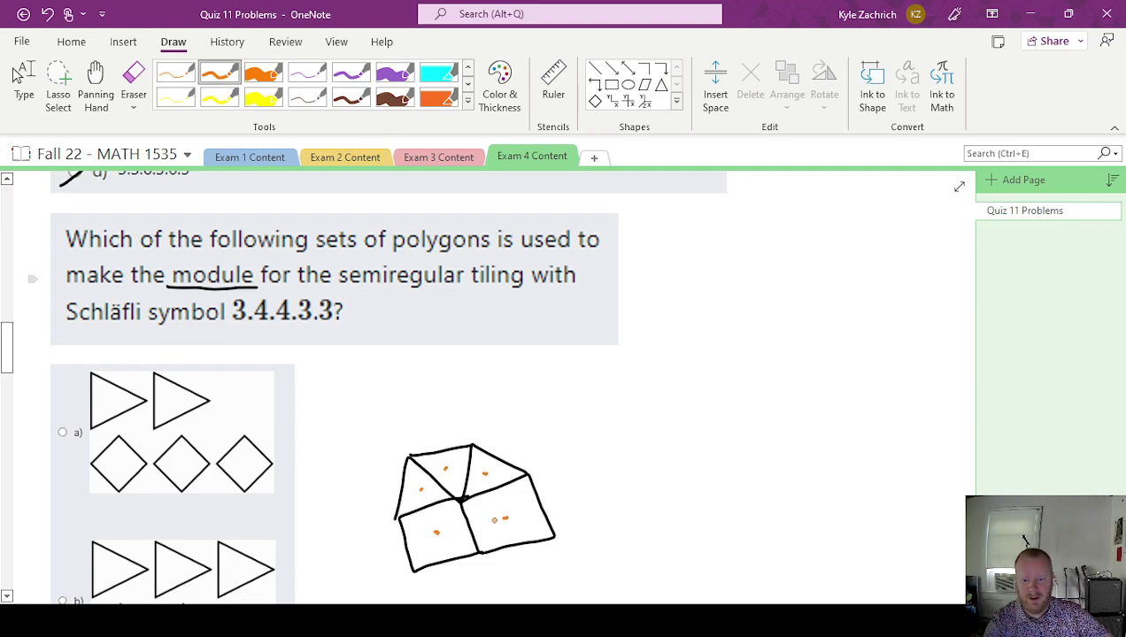
{"action": "mouse_move", "coordinate": [436, 532]}
{"action": "left_mouse_down"}
{"action": "mouse_move", "coordinate": [507, 520]}
{"action": "mouse_move", "coordinate": [484, 474]}
{"action": "mouse_move", "coordinate": [445, 469]}
{"action": "mouse_move", "coordinate": [420, 492]}
{"action": "mouse_move", "coordinate": [433, 533]}
{"action": "left_mouse_up"}
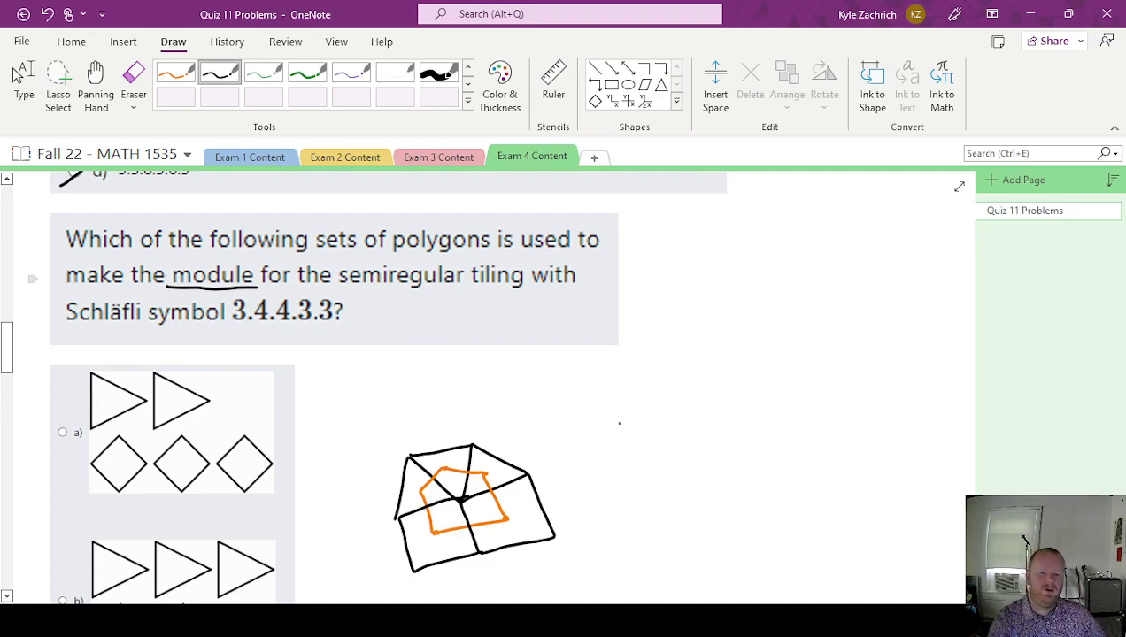
Step: Write '1/4 square + 1/4 square' beside the sketch
{"action": "left_click_drag", "start_coordinate": [567, 368], "coordinate": [572, 401]}
{"action": "left_click_drag", "start_coordinate": [569, 390], "coordinate": [571, 410]}
{"action": "left_click_drag", "start_coordinate": [475, 504], "coordinate": [487, 511]}
{"action": "key", "text": "ctrl+z"}
Step: Add the three '+ 1/3 tri' terms to the vertex sum
{"action": "key", "text": "ctrl+z"}
{"action": "mouse_move", "coordinate": [591, 382]}
{"action": "left_mouse_down"}
{"action": "mouse_move", "coordinate": [585, 395]}
{"action": "mouse_move", "coordinate": [599, 404]}
{"action": "mouse_move", "coordinate": [612, 393]}
{"action": "left_mouse_up"}
{"action": "left_click_drag", "start_coordinate": [624, 386], "coordinate": [626, 393]}
{"action": "left_click_drag", "start_coordinate": [628, 393], "coordinate": [631, 386]}
{"action": "mouse_move", "coordinate": [634, 390]}
{"action": "left_mouse_down"}
{"action": "mouse_move", "coordinate": [656, 393]}
{"action": "mouse_move", "coordinate": [679, 376]}
{"action": "left_mouse_up"}
{"action": "mouse_move", "coordinate": [670, 382]}
{"action": "left_mouse_down"}
{"action": "mouse_move", "coordinate": [708, 402]}
{"action": "mouse_move", "coordinate": [724, 387]}
{"action": "left_mouse_up"}
{"action": "left_click_drag", "start_coordinate": [731, 382], "coordinate": [738, 381]}
{"action": "left_click_drag", "start_coordinate": [741, 384], "coordinate": [760, 383]}
{"action": "mouse_move", "coordinate": [771, 366]}
{"action": "left_mouse_down"}
{"action": "mouse_move", "coordinate": [774, 401]}
{"action": "mouse_move", "coordinate": [799, 391]}
{"action": "left_mouse_up"}
{"action": "left_click_drag", "start_coordinate": [790, 382], "coordinate": [819, 391]}
{"action": "left_click_drag", "start_coordinate": [831, 384], "coordinate": [829, 390]}
{"action": "key", "text": "ctrl+z"}
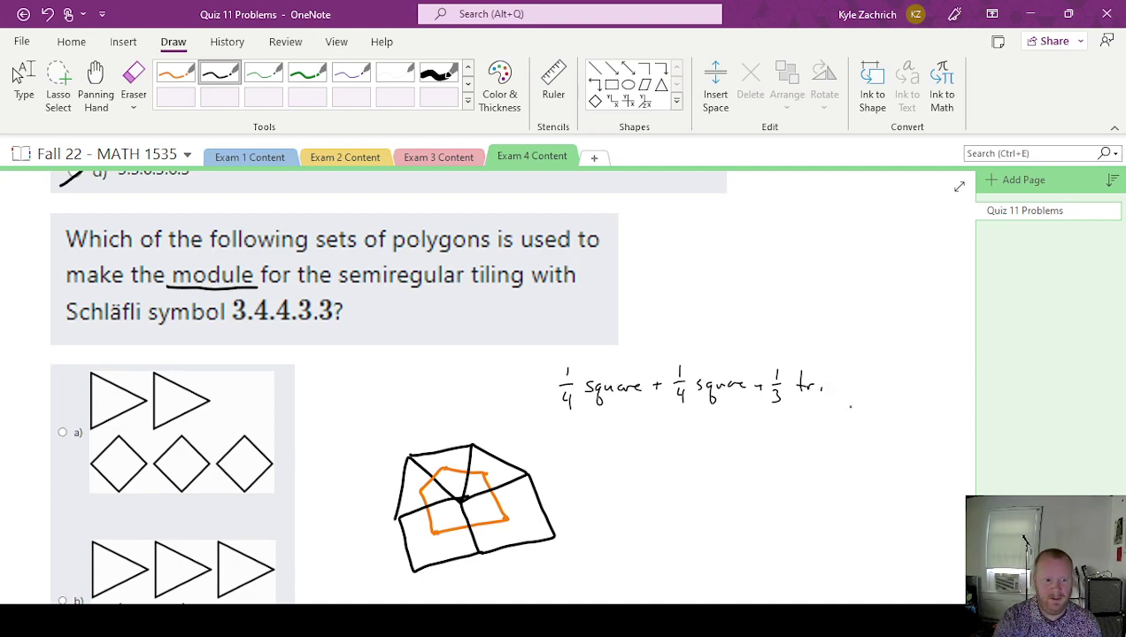
{"action": "mouse_move", "coordinate": [840, 382]}
{"action": "left_mouse_down"}
{"action": "mouse_move", "coordinate": [839, 392]}
{"action": "mouse_move", "coordinate": [867, 392]}
{"action": "left_mouse_up"}
{"action": "mouse_move", "coordinate": [860, 400]}
{"action": "left_mouse_down"}
{"action": "mouse_move", "coordinate": [856, 409]}
{"action": "mouse_move", "coordinate": [877, 396]}
{"action": "left_mouse_up"}
{"action": "mouse_move", "coordinate": [872, 383]}
{"action": "left_mouse_down"}
{"action": "mouse_move", "coordinate": [895, 395]}
{"action": "mouse_move", "coordinate": [927, 389]}
{"action": "left_mouse_up"}
{"action": "left_click", "coordinate": [895, 379]}
{"action": "mouse_move", "coordinate": [923, 393]}
{"action": "left_mouse_down"}
{"action": "mouse_move", "coordinate": [922, 405]}
{"action": "mouse_move", "coordinate": [942, 393]}
{"action": "left_mouse_up"}
{"action": "left_click", "coordinate": [945, 378]}
{"action": "left_click_drag", "start_coordinate": [936, 385], "coordinate": [959, 385]}
{"action": "left_click_drag", "start_coordinate": [963, 385], "coordinate": [963, 396]}
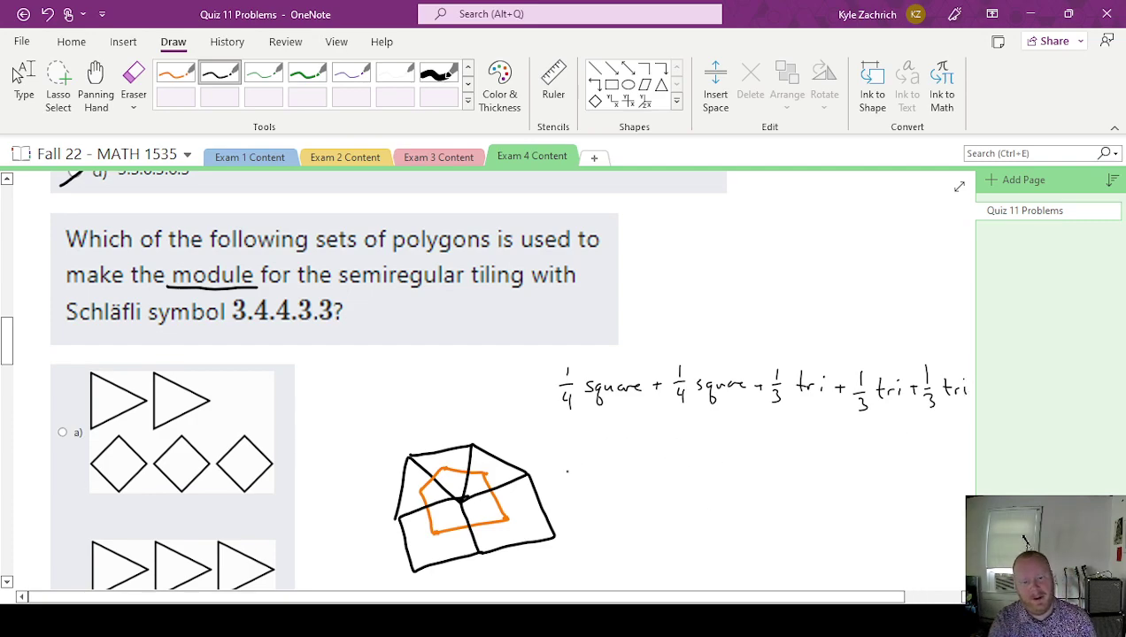
Step: Write '= 1/2 square + 1 triangle' below the sum
{"action": "left_click_drag", "start_coordinate": [567, 459], "coordinate": [581, 466]}
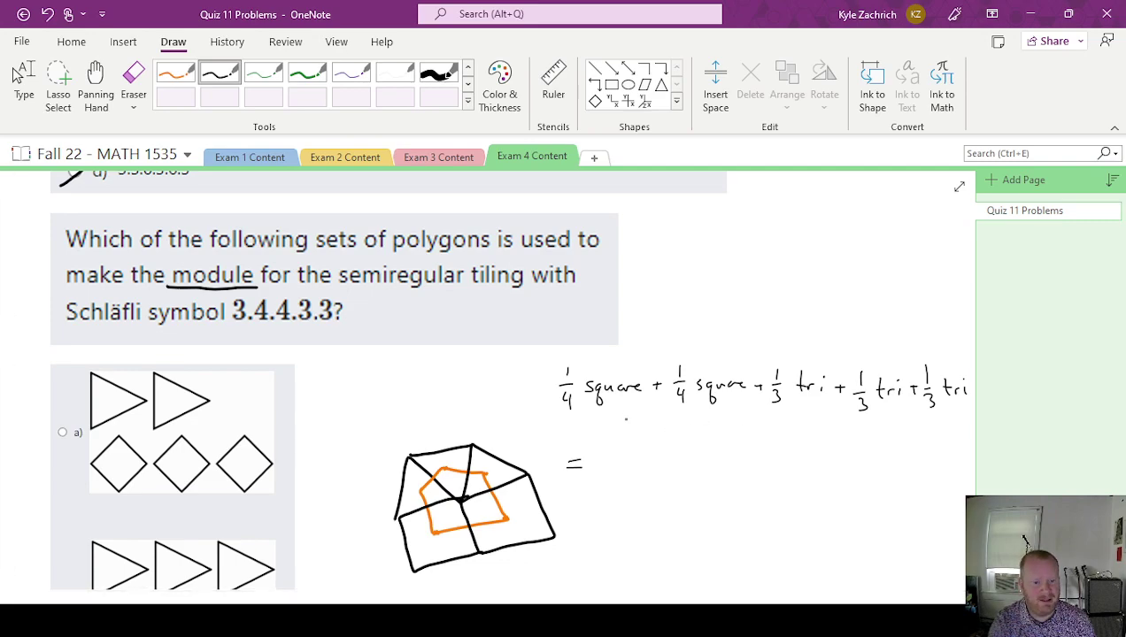
{"action": "left_click_drag", "start_coordinate": [615, 441], "coordinate": [624, 461]}
{"action": "mouse_move", "coordinate": [607, 471]}
{"action": "left_mouse_down"}
{"action": "mouse_move", "coordinate": [634, 485]}
{"action": "mouse_move", "coordinate": [662, 467]}
{"action": "mouse_move", "coordinate": [665, 485]}
{"action": "mouse_move", "coordinate": [675, 465]}
{"action": "mouse_move", "coordinate": [724, 467]}
{"action": "left_mouse_up"}
{"action": "left_click", "coordinate": [707, 470]}
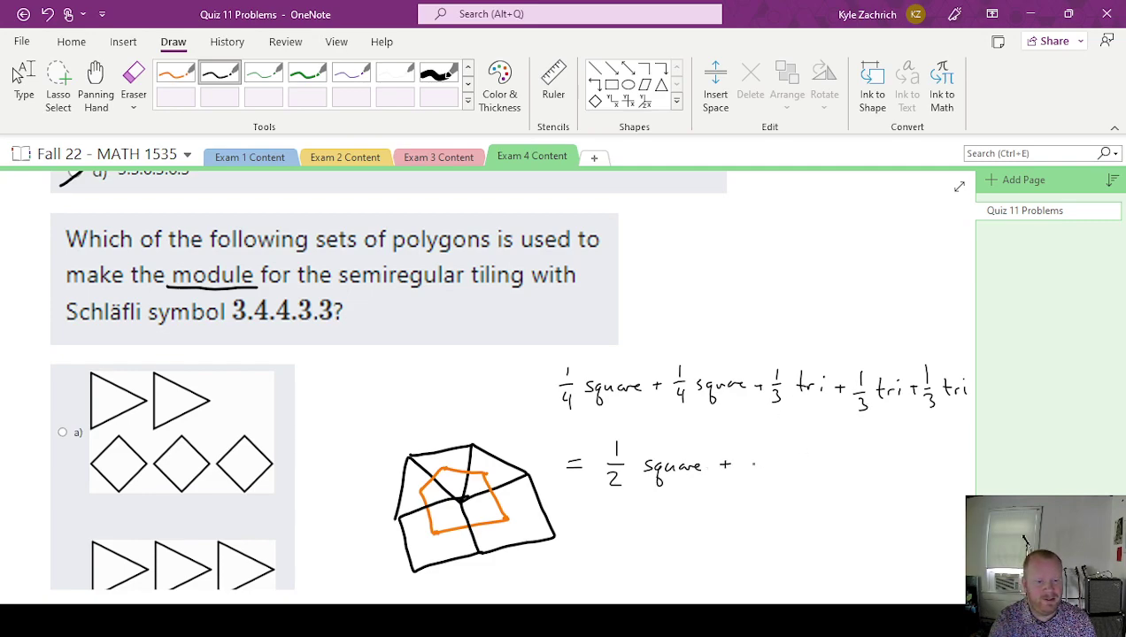
{"action": "mouse_move", "coordinate": [748, 450]}
{"action": "left_mouse_down"}
{"action": "mouse_move", "coordinate": [749, 474]}
{"action": "mouse_move", "coordinate": [791, 462]}
{"action": "left_mouse_up"}
{"action": "mouse_move", "coordinate": [795, 463]}
{"action": "left_mouse_down"}
{"action": "mouse_move", "coordinate": [828, 469]}
{"action": "mouse_move", "coordinate": [825, 484]}
{"action": "left_mouse_up"}
{"action": "mouse_move", "coordinate": [832, 469]}
{"action": "left_mouse_down"}
{"action": "mouse_move", "coordinate": [836, 448]}
{"action": "mouse_move", "coordinate": [848, 467]}
{"action": "left_mouse_up"}
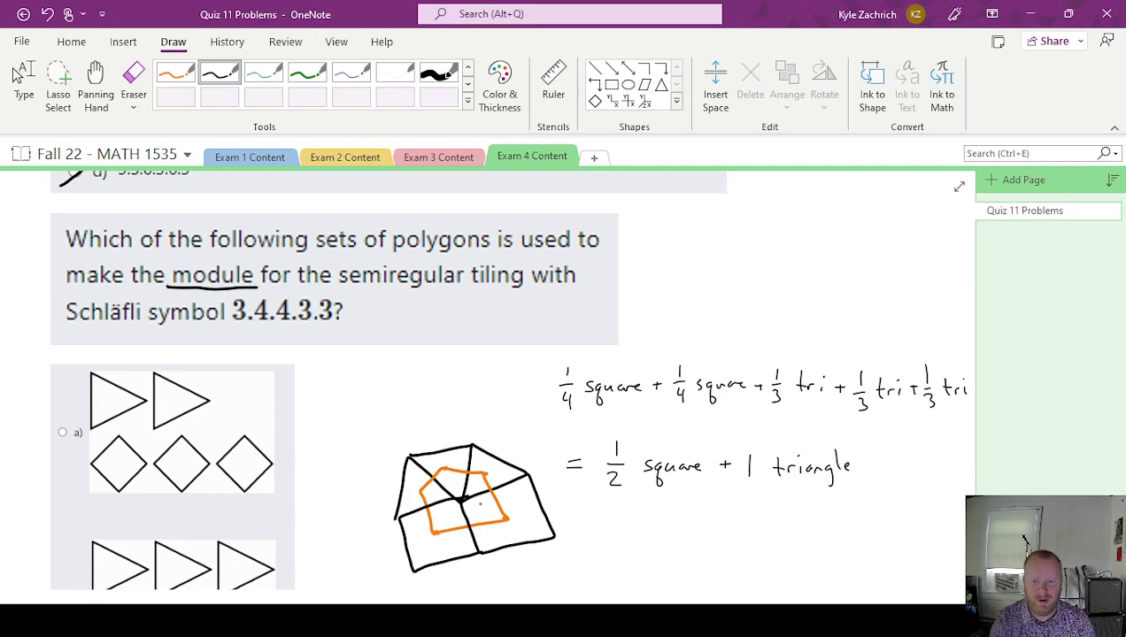
Step: Write 'Module (x2)' beneath the equation
{"action": "mouse_move", "coordinate": [622, 506]}
{"action": "left_mouse_down"}
{"action": "mouse_move", "coordinate": [619, 533]}
{"action": "mouse_move", "coordinate": [652, 525]}
{"action": "left_mouse_up"}
{"action": "mouse_move", "coordinate": [662, 508]}
{"action": "left_mouse_down"}
{"action": "mouse_move", "coordinate": [663, 534]}
{"action": "mouse_move", "coordinate": [687, 535]}
{"action": "left_mouse_up"}
{"action": "left_click_drag", "start_coordinate": [690, 529], "coordinate": [701, 534]}
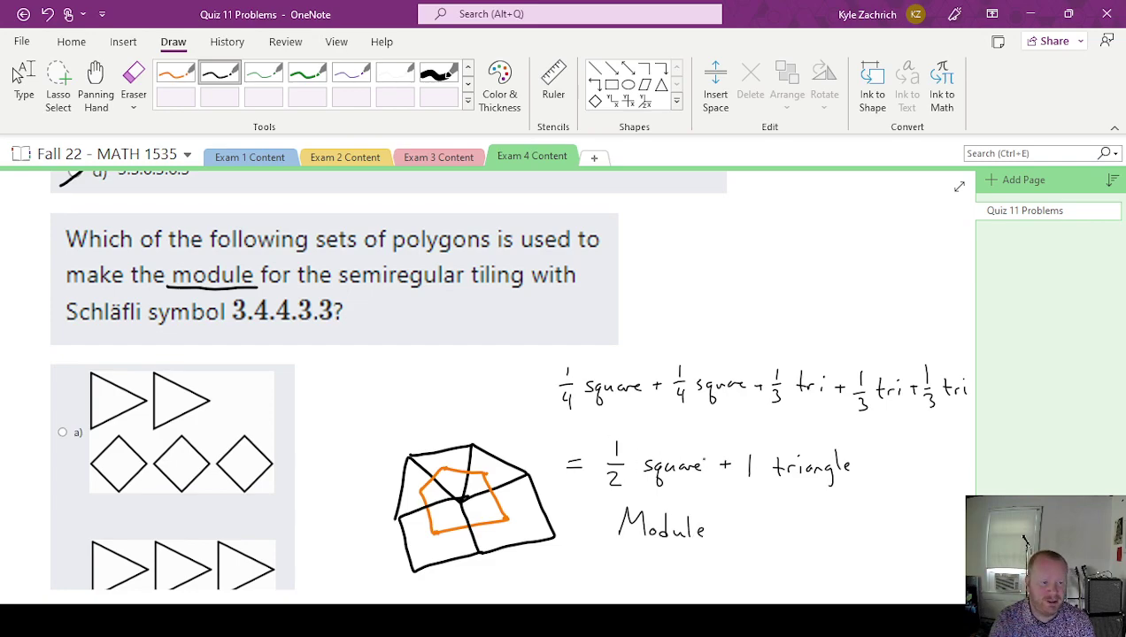
{"action": "scroll", "coordinate": [481, 386], "scroll_direction": "down", "scroll_amount": 3}
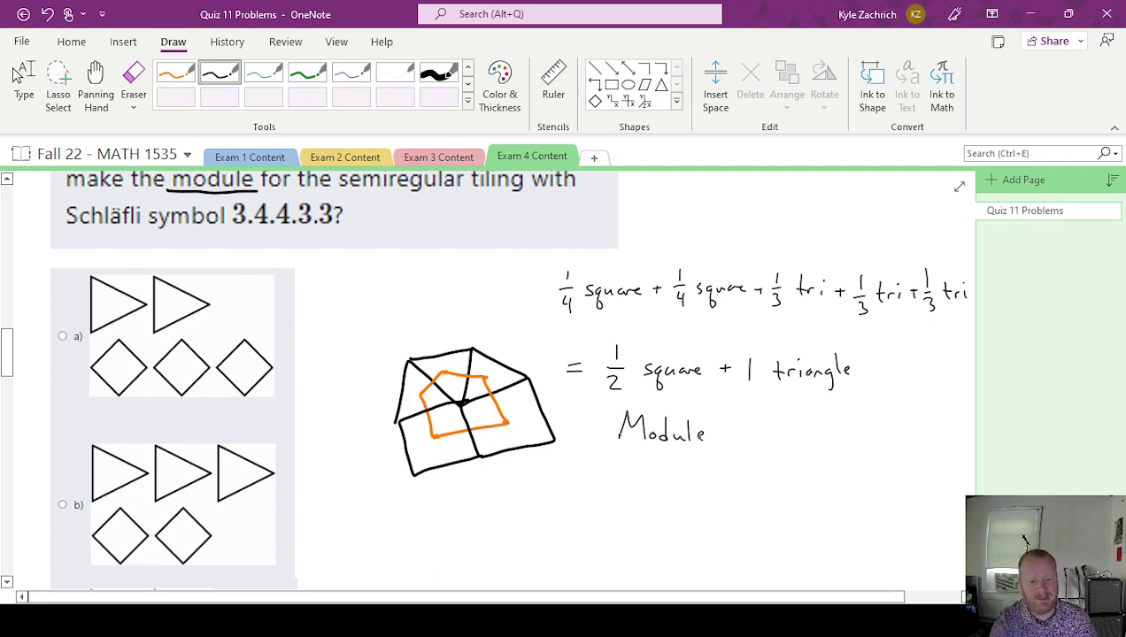
{"action": "mouse_move", "coordinate": [734, 419]}
{"action": "left_mouse_down"}
{"action": "mouse_move", "coordinate": [730, 447]}
{"action": "mouse_move", "coordinate": [754, 441]}
{"action": "left_mouse_up"}
{"action": "mouse_move", "coordinate": [754, 429]}
{"action": "left_mouse_down"}
{"action": "mouse_move", "coordinate": [745, 443]}
{"action": "mouse_move", "coordinate": [774, 443]}
{"action": "left_mouse_up"}
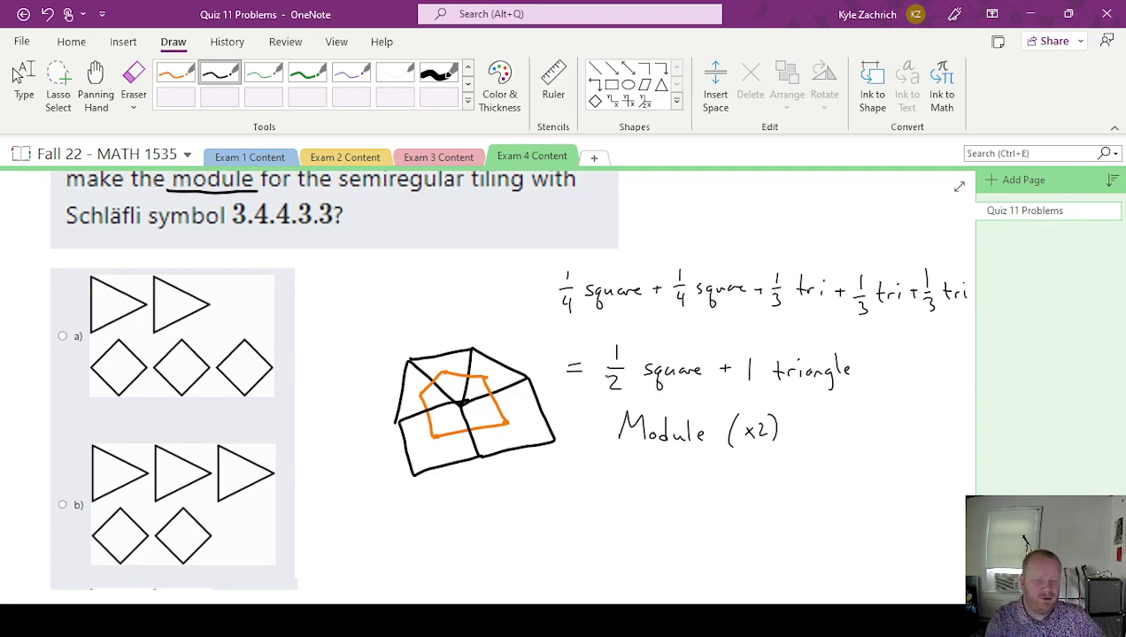
{"action": "left_click", "coordinate": [754, 376]}
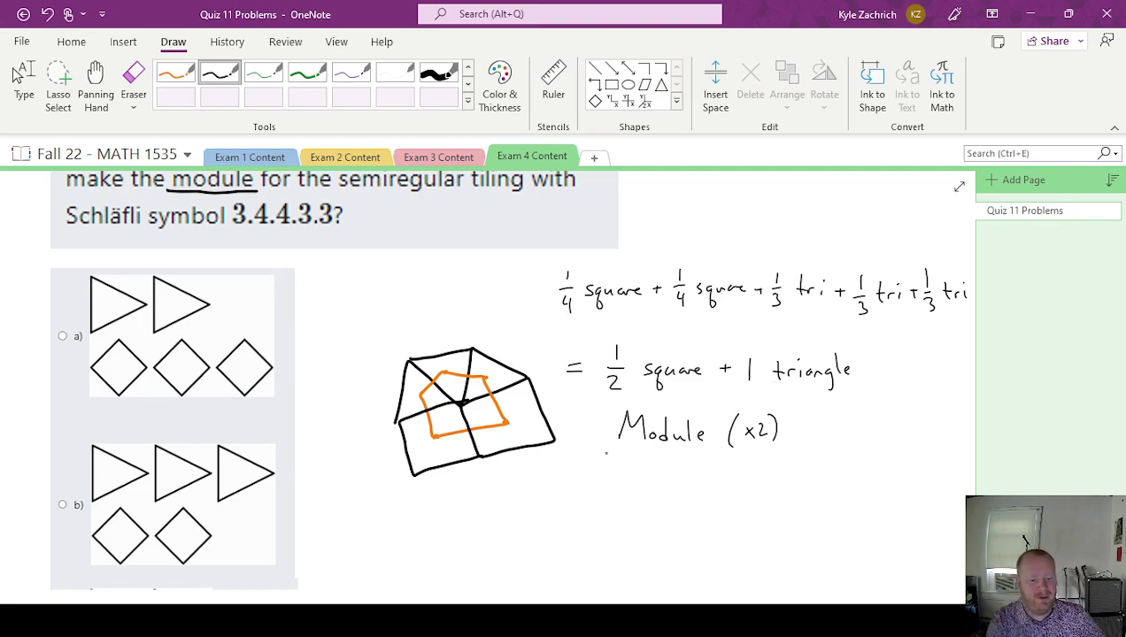
Step: Write the doubled result '= 1 square + 2 triangles'
{"action": "left_click_drag", "start_coordinate": [567, 482], "coordinate": [580, 482]}
{"action": "mouse_move", "coordinate": [567, 489]}
{"action": "left_mouse_down"}
{"action": "mouse_move", "coordinate": [643, 494]}
{"action": "mouse_move", "coordinate": [646, 509]}
{"action": "mouse_move", "coordinate": [653, 492]}
{"action": "mouse_move", "coordinate": [706, 493]}
{"action": "left_mouse_up"}
{"action": "left_click", "coordinate": [731, 497]}
{"action": "left_click_drag", "start_coordinate": [725, 478], "coordinate": [736, 493]}
{"action": "mouse_move", "coordinate": [765, 473]}
{"action": "left_mouse_down"}
{"action": "mouse_move", "coordinate": [765, 496]}
{"action": "mouse_move", "coordinate": [773, 487]}
{"action": "left_mouse_up"}
{"action": "left_click_drag", "start_coordinate": [774, 494], "coordinate": [809, 494]}
{"action": "left_click_drag", "start_coordinate": [809, 488], "coordinate": [818, 497]}
{"action": "left_click_drag", "start_coordinate": [818, 488], "coordinate": [812, 509]}
{"action": "mouse_move", "coordinate": [821, 471]}
{"action": "left_mouse_down"}
{"action": "mouse_move", "coordinate": [820, 492]}
{"action": "mouse_move", "coordinate": [839, 493]}
{"action": "left_mouse_up"}
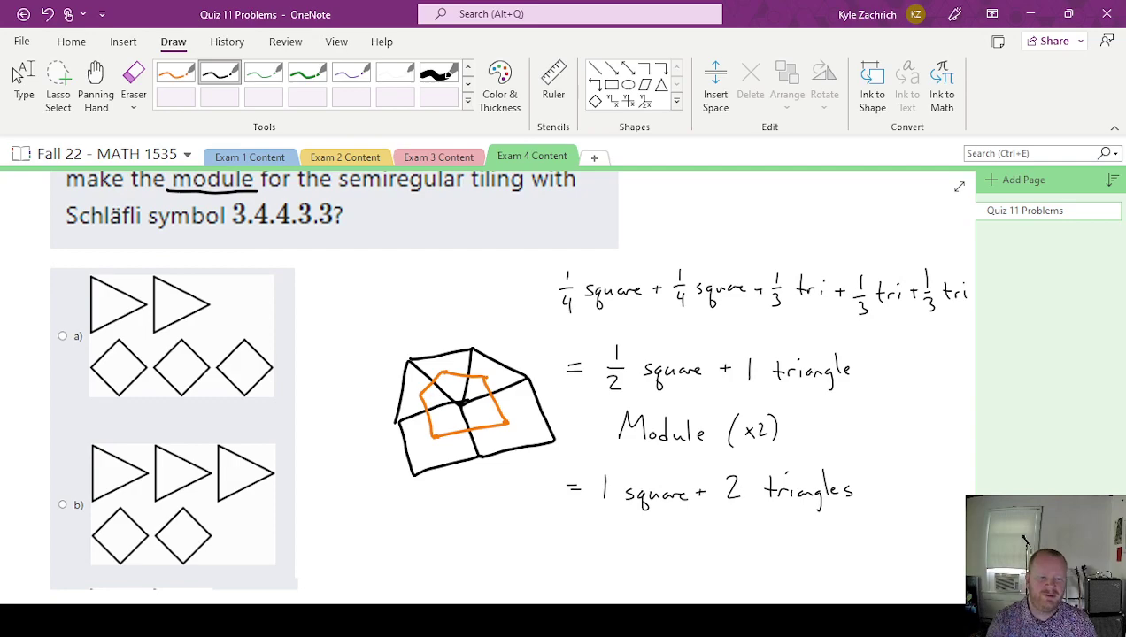
Step: Underline 3.4.4.3.3, then circle choice b) and undo that circle
{"action": "scroll", "coordinate": [487, 381], "scroll_direction": "down", "scroll_amount": 5}
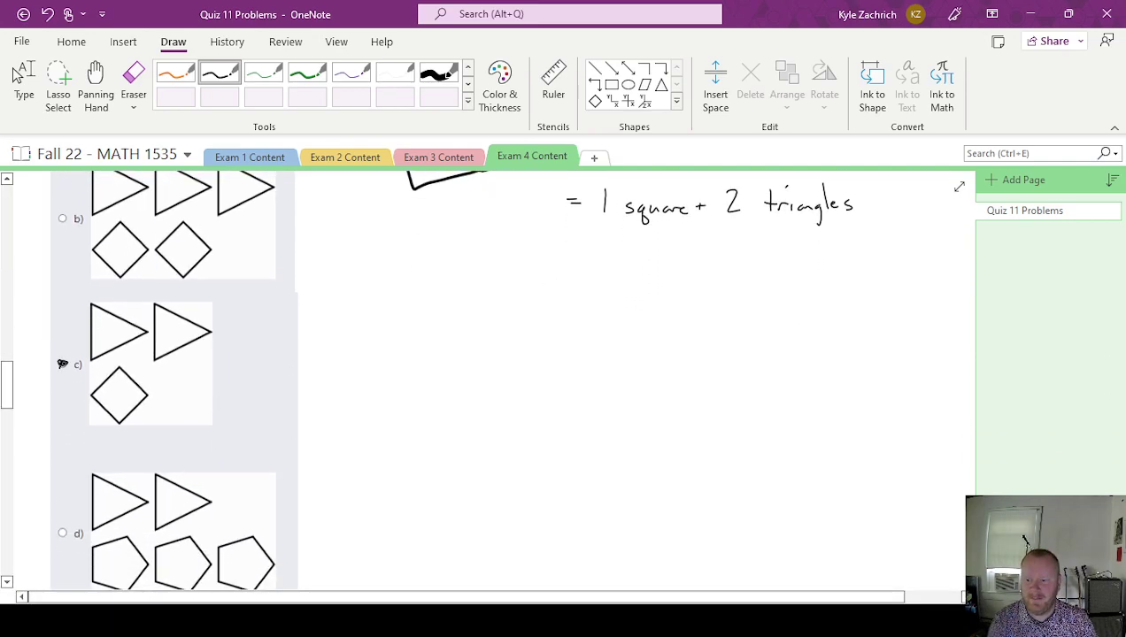
{"action": "scroll", "coordinate": [302, 485], "scroll_direction": "up", "scroll_amount": 5}
{"action": "scroll", "coordinate": [301, 484], "scroll_direction": "up", "scroll_amount": 4}
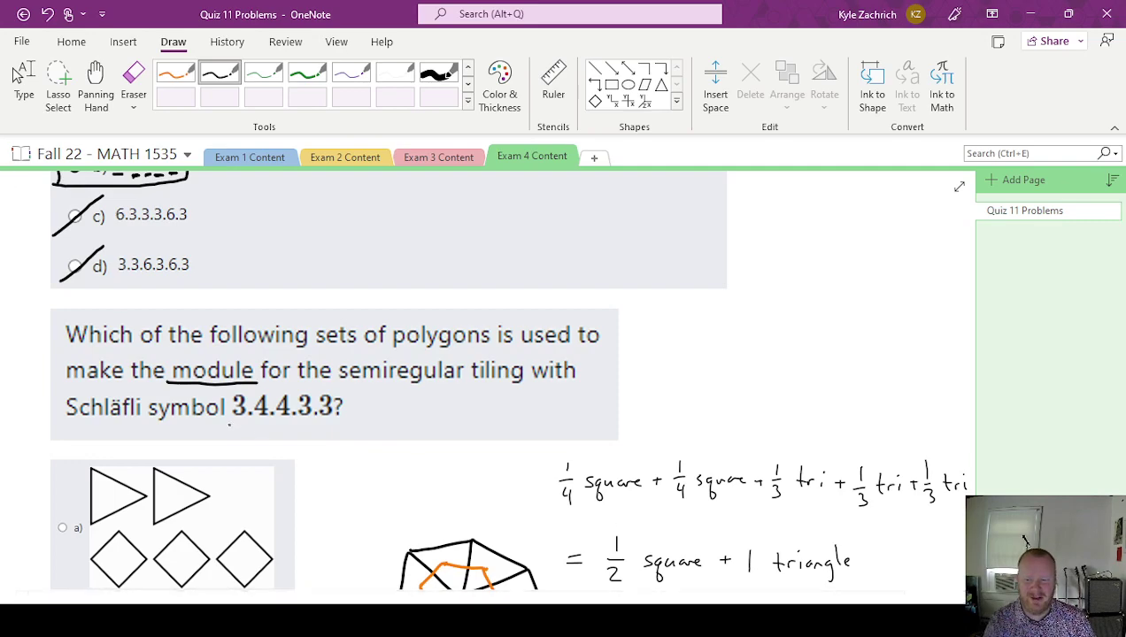
{"action": "left_click_drag", "start_coordinate": [227, 423], "coordinate": [341, 422]}
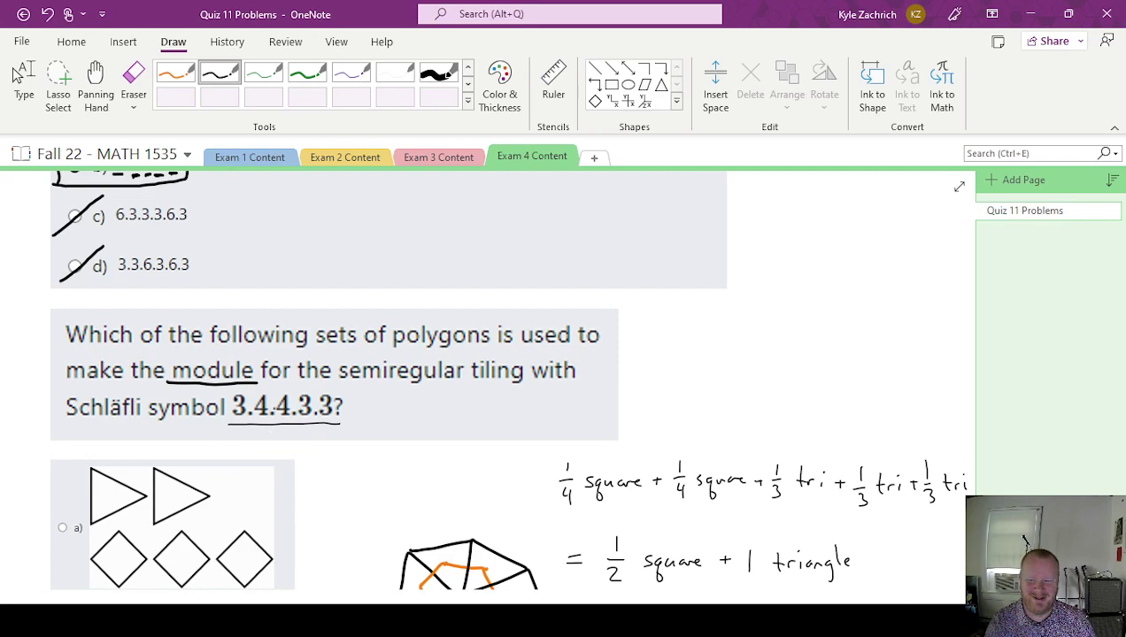
{"action": "scroll", "coordinate": [62, 459], "scroll_direction": "down", "scroll_amount": 5}
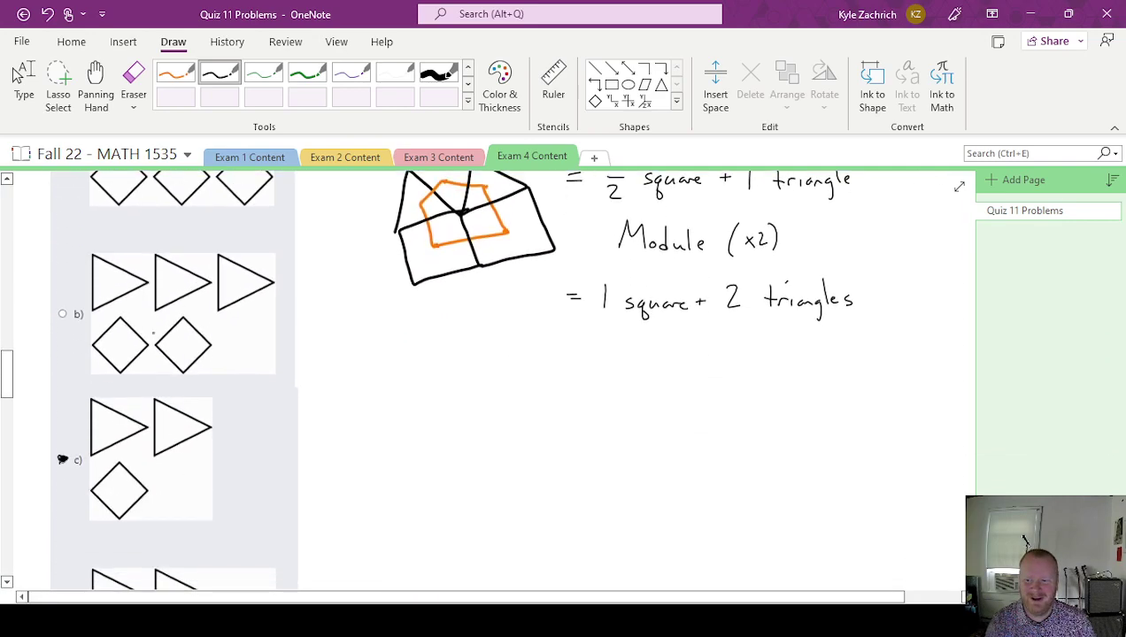
{"action": "mouse_move", "coordinate": [244, 271]}
{"action": "left_mouse_down"}
{"action": "mouse_move", "coordinate": [159, 389]}
{"action": "mouse_move", "coordinate": [177, 237]}
{"action": "left_mouse_up"}
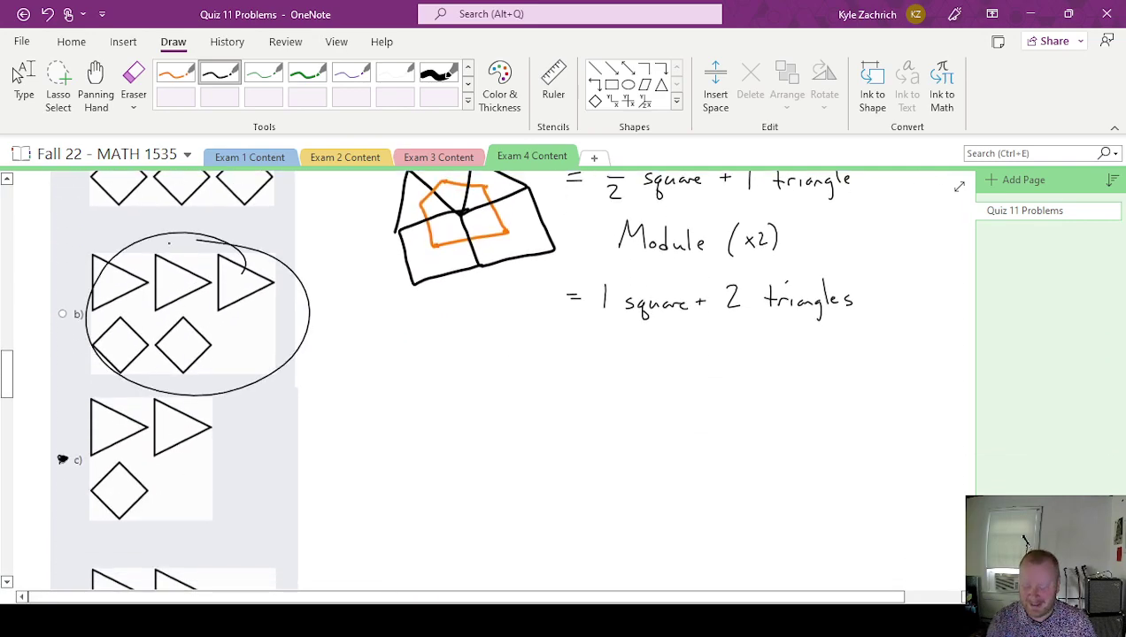
{"action": "key", "text": "ctrl+z"}
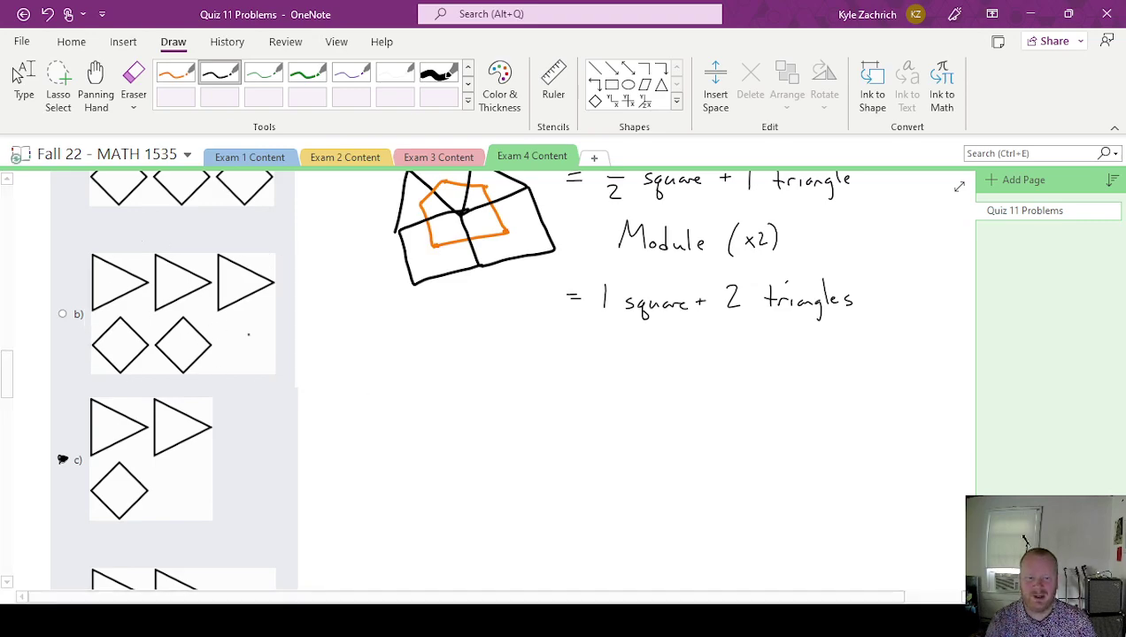
{"action": "scroll", "coordinate": [478, 407], "scroll_direction": "down", "scroll_amount": 10}
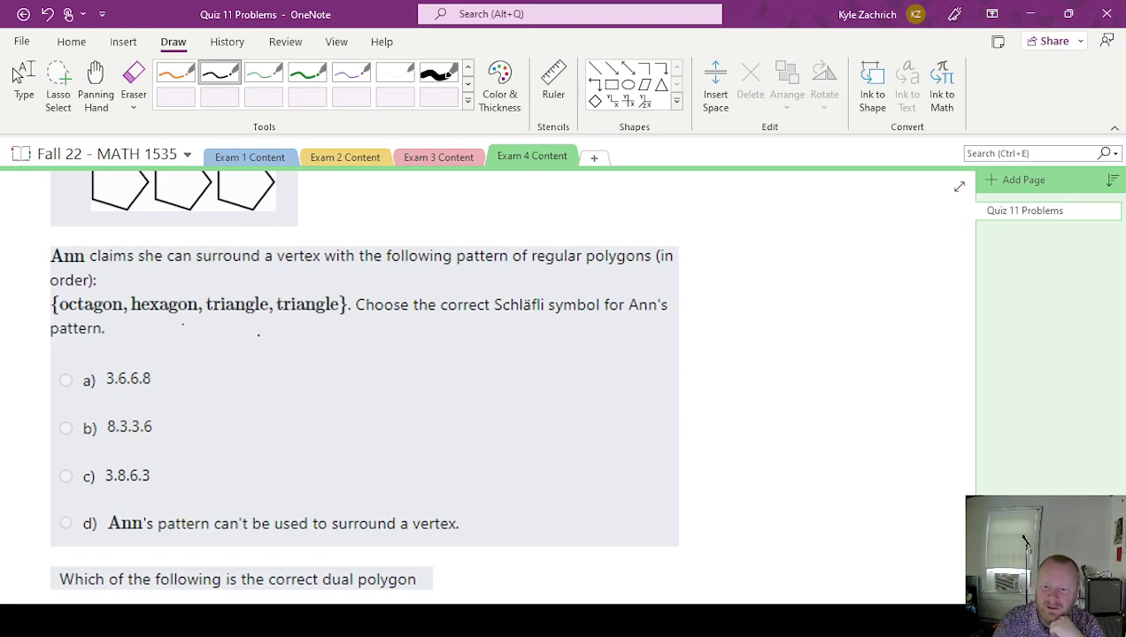
Step: Write 8, 6, 3, 3 by the question and strike out answer choices a) and b)
{"action": "mouse_move", "coordinate": [258, 334]}
{"action": "left_mouse_down"}
{"action": "mouse_move", "coordinate": [292, 343]}
{"action": "mouse_move", "coordinate": [309, 326]}
{"action": "mouse_move", "coordinate": [315, 344]}
{"action": "mouse_move", "coordinate": [340, 330]}
{"action": "mouse_move", "coordinate": [337, 347]}
{"action": "left_mouse_up"}
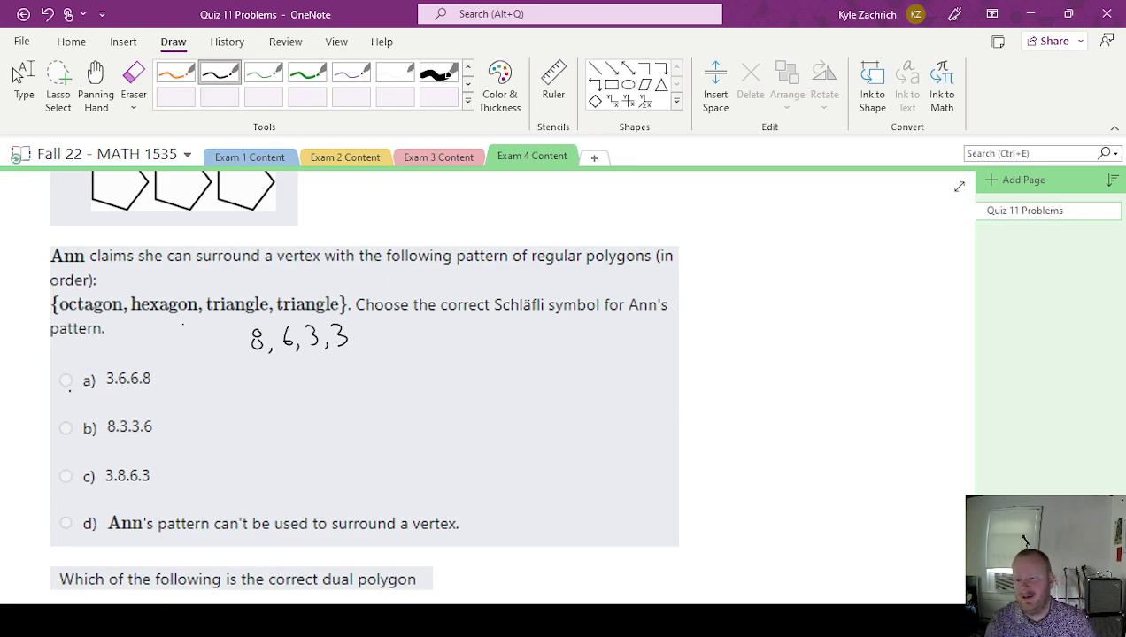
{"action": "left_click_drag", "start_coordinate": [56, 390], "coordinate": [79, 361]}
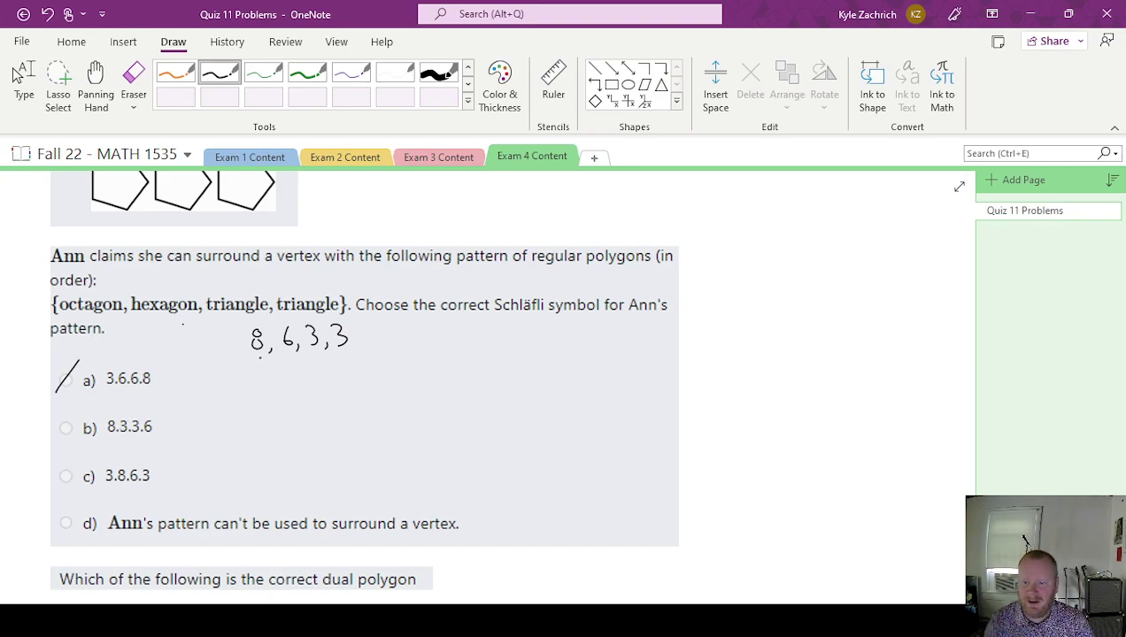
{"action": "left_click_drag", "start_coordinate": [101, 435], "coordinate": [134, 433]}
{"action": "key", "text": "ctrl+z"}
{"action": "key", "text": "ctrl+z"}
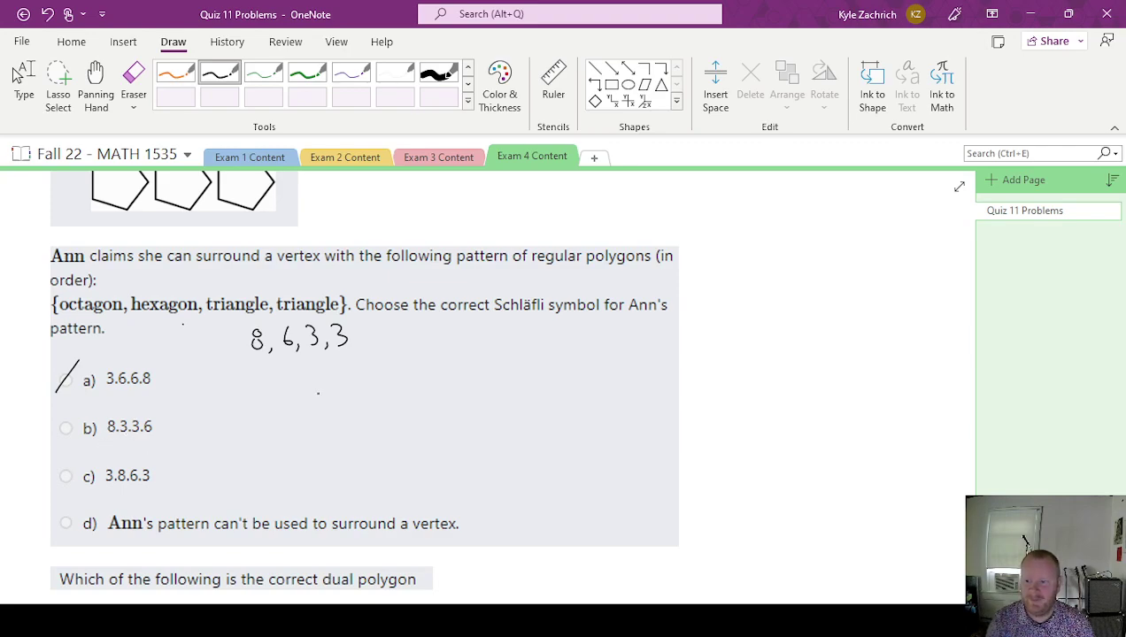
{"action": "left_click_drag", "start_coordinate": [70, 414], "coordinate": [58, 439]}
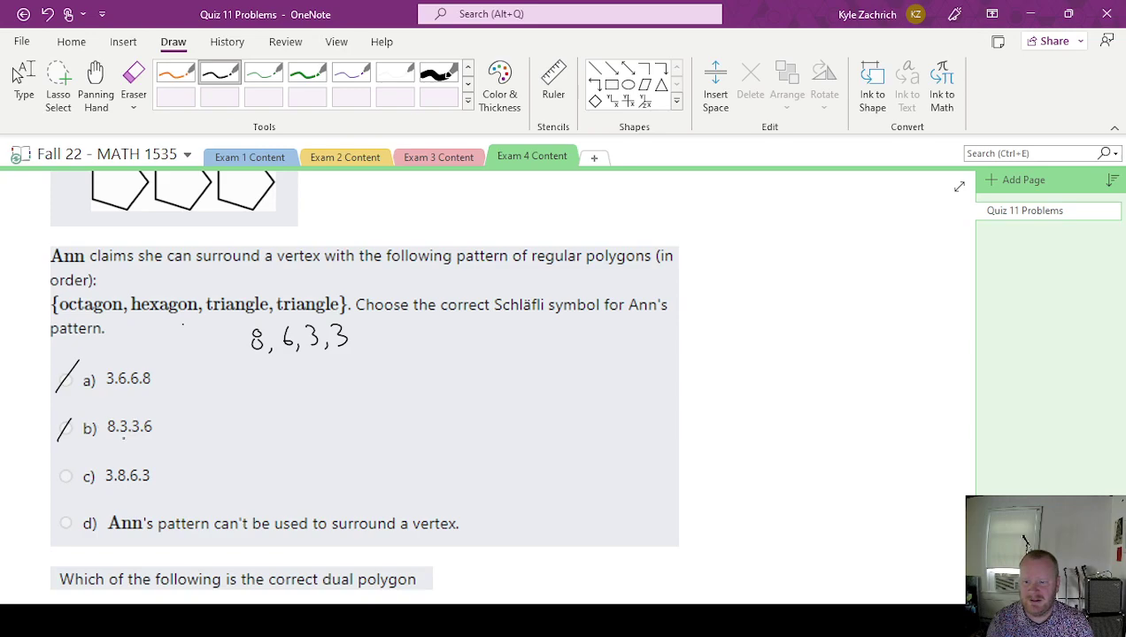
Step: Underline and circle choice c) 3.8.6.3, then underline the 'surround a vertex' phrase
{"action": "mouse_move", "coordinate": [113, 484]}
{"action": "left_mouse_down"}
{"action": "mouse_move", "coordinate": [147, 484]}
{"action": "mouse_move", "coordinate": [117, 484]}
{"action": "left_mouse_up"}
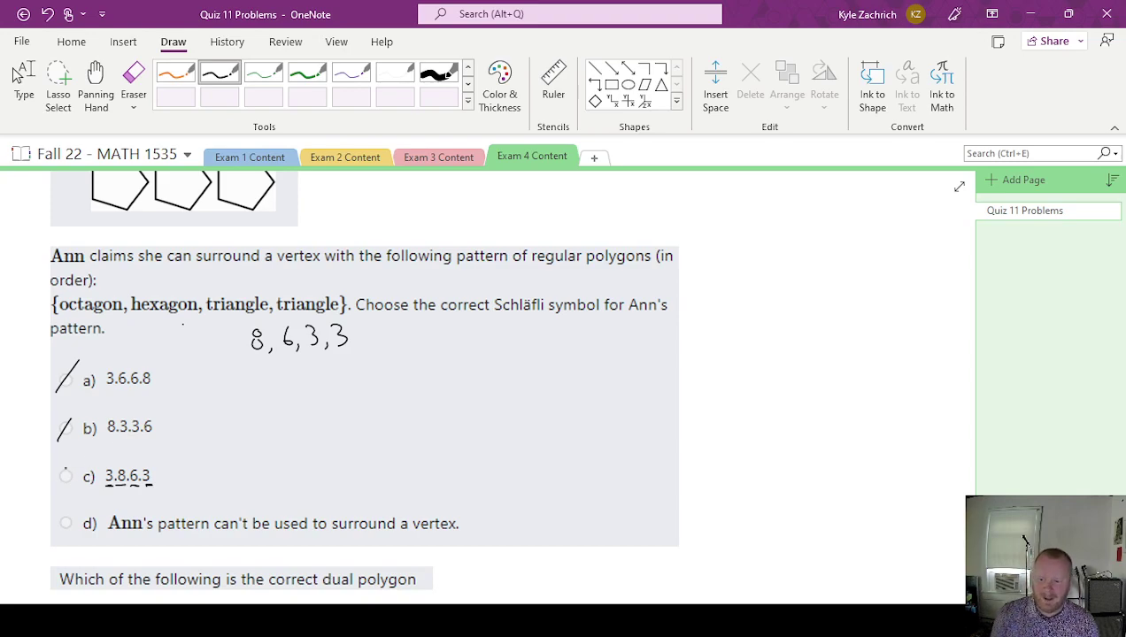
{"action": "mouse_move", "coordinate": [75, 456]}
{"action": "left_mouse_down"}
{"action": "mouse_move", "coordinate": [69, 496]}
{"action": "mouse_move", "coordinate": [76, 453]}
{"action": "left_mouse_up"}
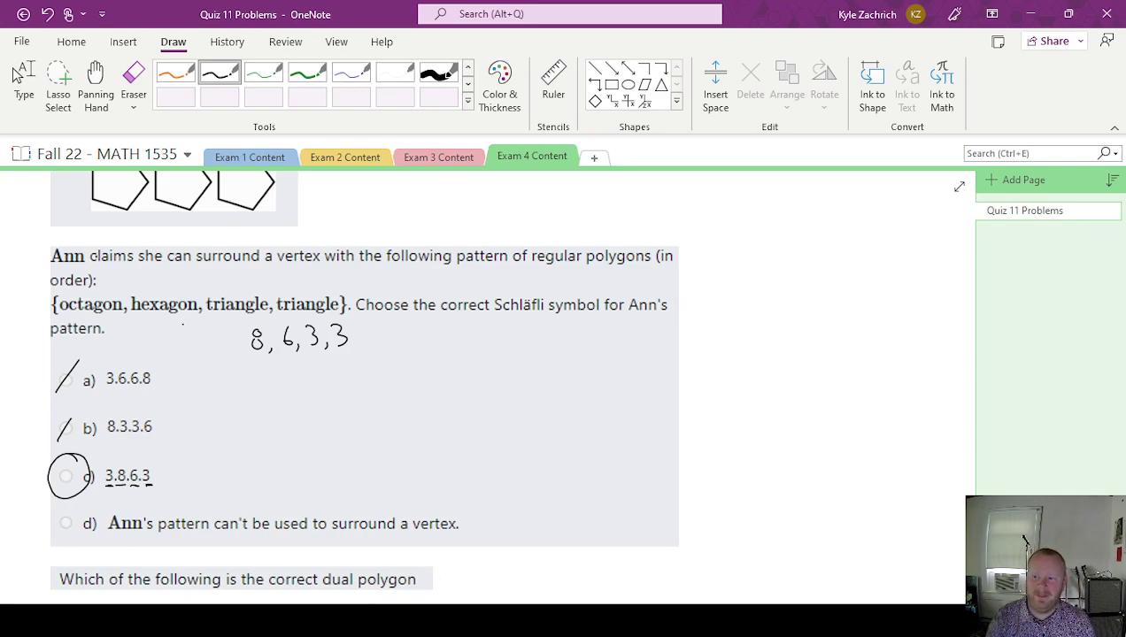
{"action": "left_click_drag", "start_coordinate": [220, 264], "coordinate": [643, 262]}
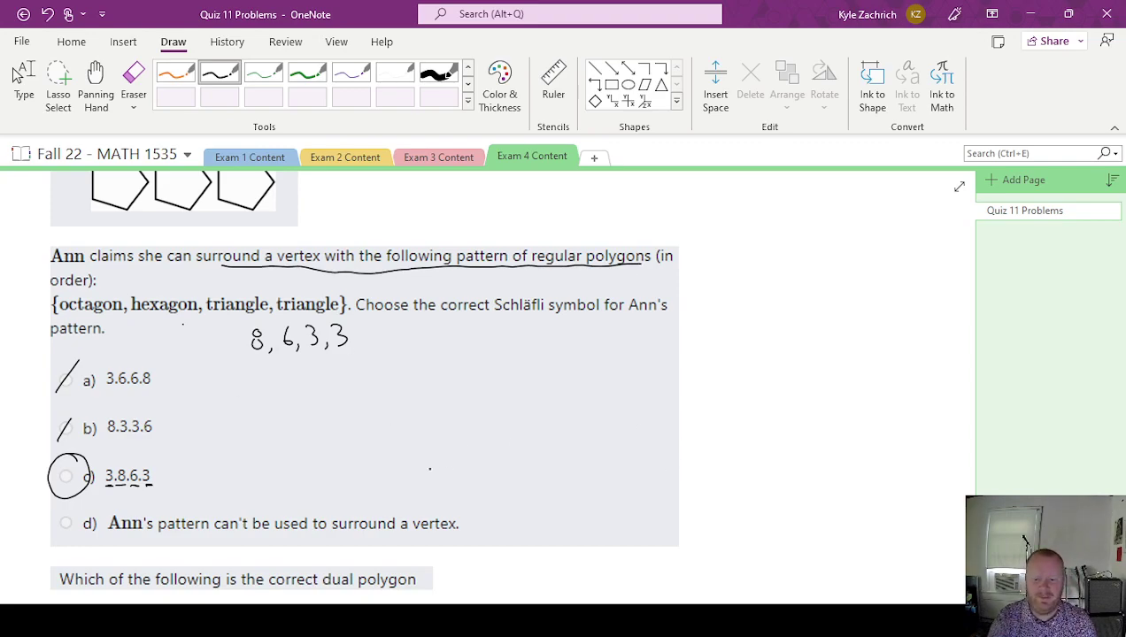
Step: Sketch an octagon, hexagon and triangle sharing one vertex, circle that vertex, and begin writing 'octagon'
{"action": "mouse_move", "coordinate": [430, 470]}
{"action": "left_mouse_down"}
{"action": "mouse_move", "coordinate": [474, 463]}
{"action": "mouse_move", "coordinate": [492, 438]}
{"action": "mouse_move", "coordinate": [492, 405]}
{"action": "mouse_move", "coordinate": [496, 417]}
{"action": "mouse_move", "coordinate": [471, 381]}
{"action": "mouse_move", "coordinate": [436, 381]}
{"action": "mouse_move", "coordinate": [406, 409]}
{"action": "mouse_move", "coordinate": [428, 467]}
{"action": "left_mouse_up"}
{"action": "left_click", "coordinate": [447, 447]}
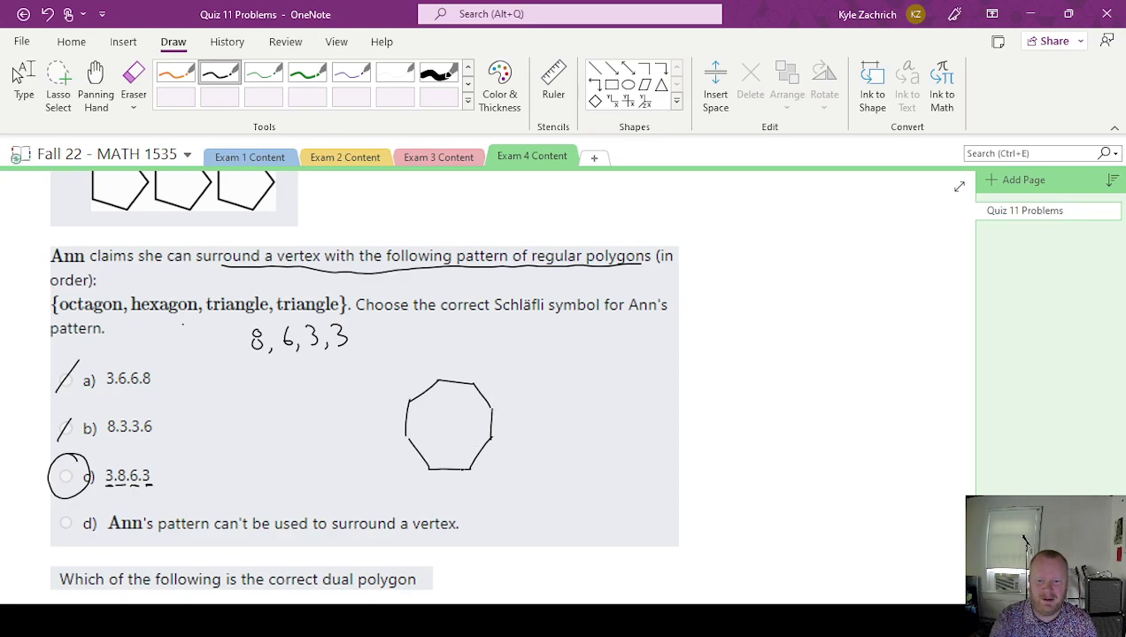
{"action": "mouse_move", "coordinate": [429, 470]}
{"action": "left_mouse_down"}
{"action": "mouse_move", "coordinate": [410, 507]}
{"action": "mouse_move", "coordinate": [444, 547]}
{"action": "mouse_move", "coordinate": [478, 549]}
{"action": "mouse_move", "coordinate": [499, 517]}
{"action": "mouse_move", "coordinate": [459, 467]}
{"action": "left_mouse_up"}
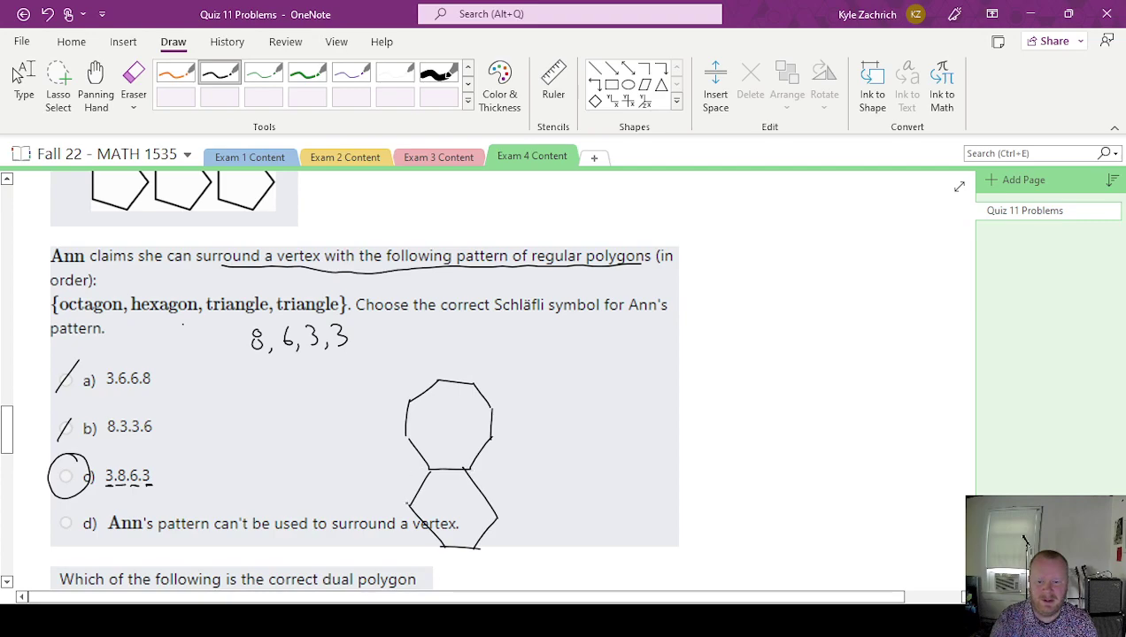
{"action": "mouse_move", "coordinate": [408, 502]}
{"action": "left_mouse_down"}
{"action": "mouse_move", "coordinate": [398, 484]}
{"action": "mouse_move", "coordinate": [425, 469]}
{"action": "mouse_move", "coordinate": [410, 439]}
{"action": "left_mouse_up"}
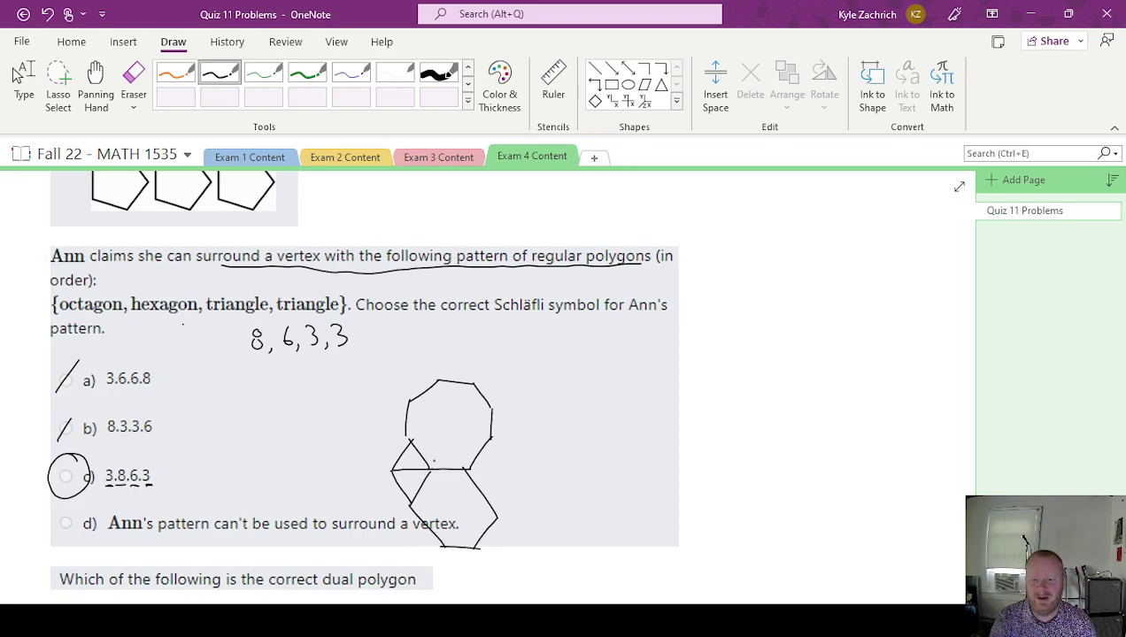
{"action": "mouse_move", "coordinate": [439, 452]}
{"action": "left_mouse_down"}
{"action": "mouse_move", "coordinate": [410, 473]}
{"action": "mouse_move", "coordinate": [441, 491]}
{"action": "mouse_move", "coordinate": [437, 451]}
{"action": "left_mouse_up"}
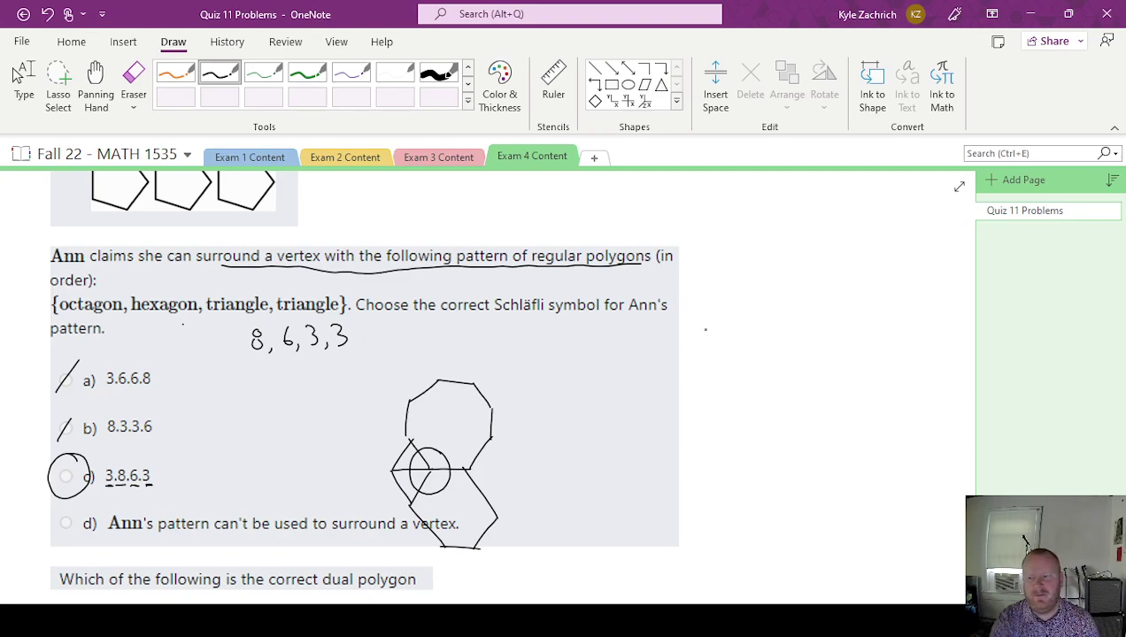
{"action": "mouse_move", "coordinate": [686, 310]}
{"action": "left_mouse_down"}
{"action": "mouse_move", "coordinate": [710, 295]}
{"action": "mouse_move", "coordinate": [728, 332]}
{"action": "left_mouse_up"}
Step: Handwrite 'octagon has interior angle =' to the right of the question
{"action": "left_click_drag", "start_coordinate": [744, 310], "coordinate": [762, 317]}
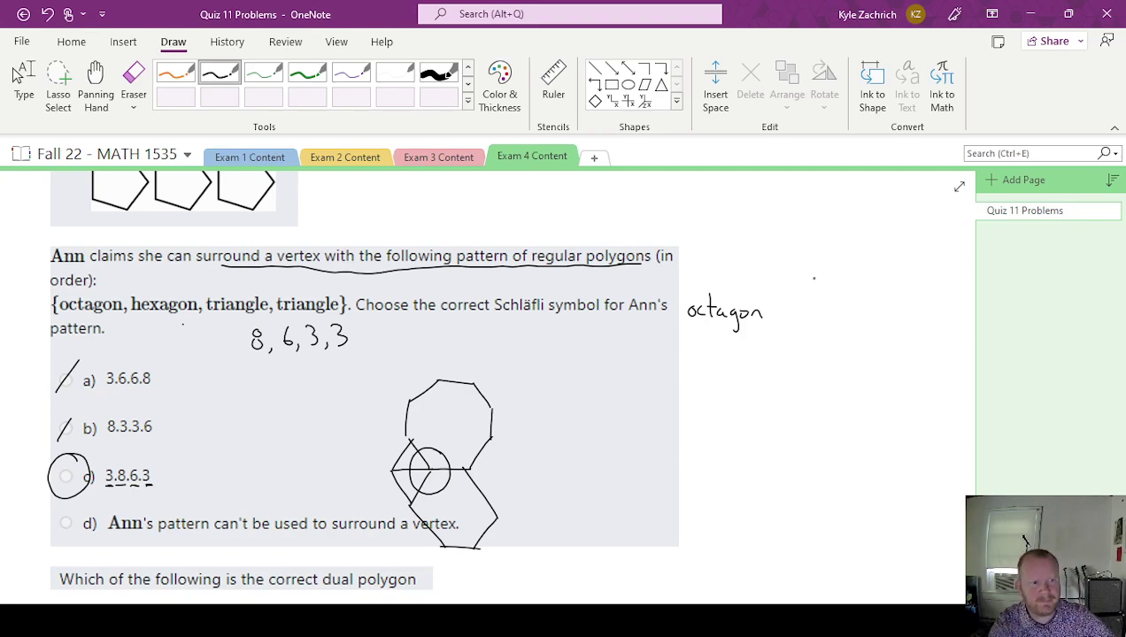
{"action": "mouse_move", "coordinate": [779, 292]}
{"action": "left_mouse_down"}
{"action": "mouse_move", "coordinate": [791, 316]}
{"action": "mouse_move", "coordinate": [850, 318]}
{"action": "left_mouse_up"}
{"action": "mouse_move", "coordinate": [856, 294]}
{"action": "left_mouse_down"}
{"action": "mouse_move", "coordinate": [856, 319]}
{"action": "mouse_move", "coordinate": [868, 308]}
{"action": "left_mouse_up"}
{"action": "left_click_drag", "start_coordinate": [864, 313], "coordinate": [879, 310]}
{"action": "left_click_drag", "start_coordinate": [882, 312], "coordinate": [896, 317]}
{"action": "left_click_drag", "start_coordinate": [899, 319], "coordinate": [906, 305]}
{"action": "left_click_drag", "start_coordinate": [744, 339], "coordinate": [746, 348]}
{"action": "mouse_move", "coordinate": [747, 347]}
{"action": "left_mouse_down"}
{"action": "mouse_move", "coordinate": [775, 341]}
{"action": "mouse_move", "coordinate": [807, 339]}
{"action": "left_mouse_up"}
{"action": "left_click_drag", "start_coordinate": [800, 344], "coordinate": [837, 352]}
Step: Complete the formula (n-2)(180°)/n and add 'regular' above 'octagon'
{"action": "mouse_move", "coordinate": [839, 347]}
{"action": "left_mouse_down"}
{"action": "mouse_move", "coordinate": [864, 339]}
{"action": "mouse_move", "coordinate": [872, 354]}
{"action": "left_mouse_up"}
{"action": "left_click_drag", "start_coordinate": [814, 326], "coordinate": [812, 355]}
{"action": "mouse_move", "coordinate": [872, 325]}
{"action": "left_mouse_down"}
{"action": "mouse_move", "coordinate": [875, 356]}
{"action": "mouse_move", "coordinate": [903, 354]}
{"action": "left_mouse_up"}
{"action": "mouse_move", "coordinate": [915, 334]}
{"action": "left_mouse_down"}
{"action": "mouse_move", "coordinate": [912, 353]}
{"action": "mouse_move", "coordinate": [930, 338]}
{"action": "mouse_move", "coordinate": [940, 360]}
{"action": "left_mouse_up"}
{"action": "left_click_drag", "start_coordinate": [802, 368], "coordinate": [936, 366]}
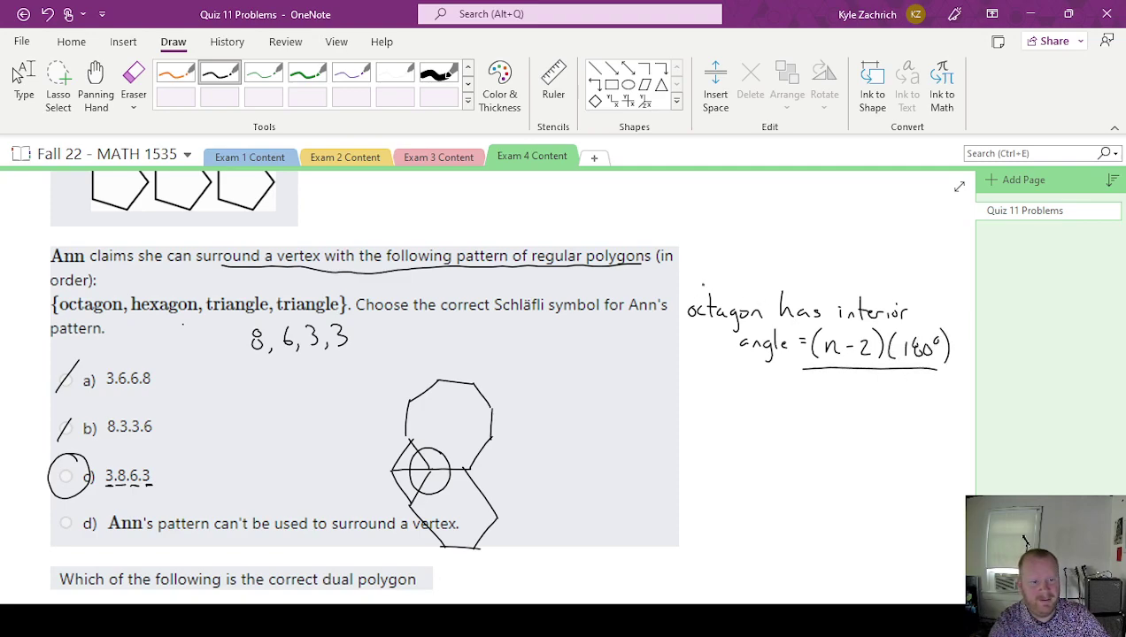
{"action": "mouse_move", "coordinate": [700, 282]}
{"action": "left_mouse_down"}
{"action": "mouse_move", "coordinate": [735, 301]}
{"action": "mouse_move", "coordinate": [746, 269]}
{"action": "mouse_move", "coordinate": [767, 282]}
{"action": "left_mouse_up"}
{"action": "left_click_drag", "start_coordinate": [870, 379], "coordinate": [889, 392]}
Step: Write the substitution = (8-2)180/8 and the result 135° below it
{"action": "left_click_drag", "start_coordinate": [797, 417], "coordinate": [805, 417]}
{"action": "left_click", "coordinate": [844, 420]}
{"action": "mouse_move", "coordinate": [795, 423]}
{"action": "left_mouse_down"}
{"action": "mouse_move", "coordinate": [830, 413]}
{"action": "mouse_move", "coordinate": [875, 434]}
{"action": "left_mouse_up"}
{"action": "left_click_drag", "start_coordinate": [813, 401], "coordinate": [809, 435]}
{"action": "mouse_move", "coordinate": [891, 409]}
{"action": "left_mouse_down"}
{"action": "mouse_move", "coordinate": [894, 425]}
{"action": "mouse_move", "coordinate": [920, 416]}
{"action": "left_mouse_up"}
{"action": "mouse_move", "coordinate": [830, 444]}
{"action": "left_mouse_down"}
{"action": "mouse_move", "coordinate": [896, 445]}
{"action": "mouse_move", "coordinate": [868, 464]}
{"action": "left_mouse_up"}
{"action": "left_click_drag", "start_coordinate": [792, 508], "coordinate": [805, 508]}
{"action": "mouse_move", "coordinate": [793, 516]}
{"action": "left_mouse_down"}
{"action": "mouse_move", "coordinate": [849, 514]}
{"action": "mouse_move", "coordinate": [840, 519]}
{"action": "mouse_move", "coordinate": [849, 506]}
{"action": "mouse_move", "coordinate": [864, 521]}
{"action": "mouse_move", "coordinate": [901, 503]}
{"action": "mouse_move", "coordinate": [859, 506]}
{"action": "mouse_move", "coordinate": [851, 520]}
{"action": "mouse_move", "coordinate": [880, 502]}
{"action": "left_mouse_up"}
{"action": "left_click", "coordinate": [870, 511]}
{"action": "left_click_drag", "start_coordinate": [886, 501], "coordinate": [886, 502]}
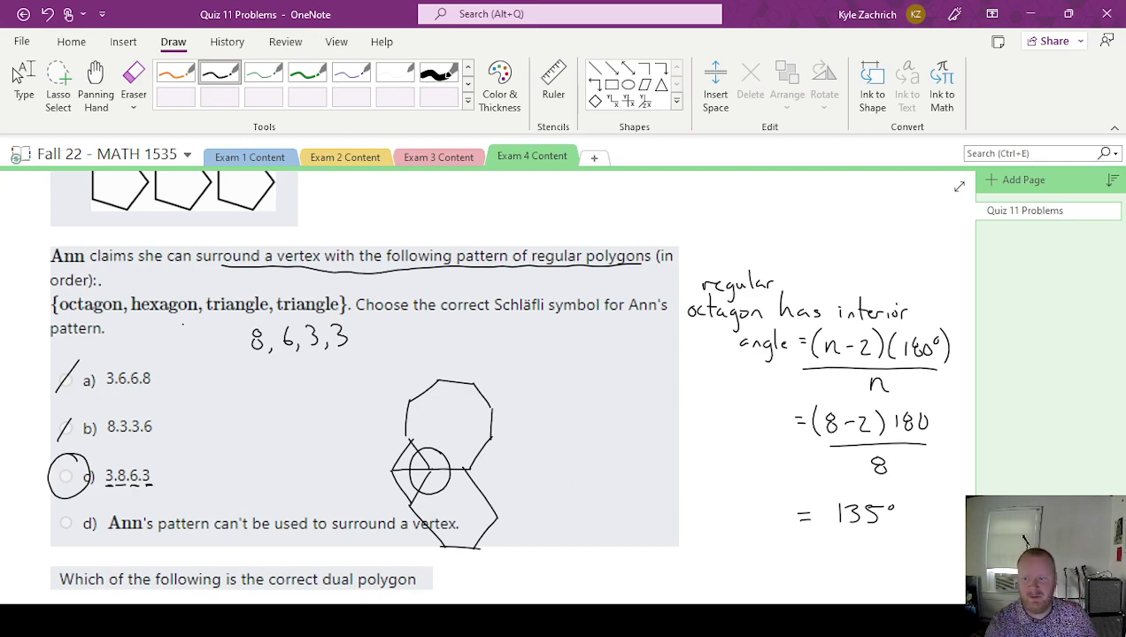
Step: Write 135°, two 60° values and = 375° in the angle row
{"action": "mouse_move", "coordinate": [103, 275]}
{"action": "left_mouse_down"}
{"action": "mouse_move", "coordinate": [101, 292]}
{"action": "mouse_move", "coordinate": [132, 273]}
{"action": "mouse_move", "coordinate": [155, 291]}
{"action": "mouse_move", "coordinate": [183, 276]}
{"action": "left_mouse_up"}
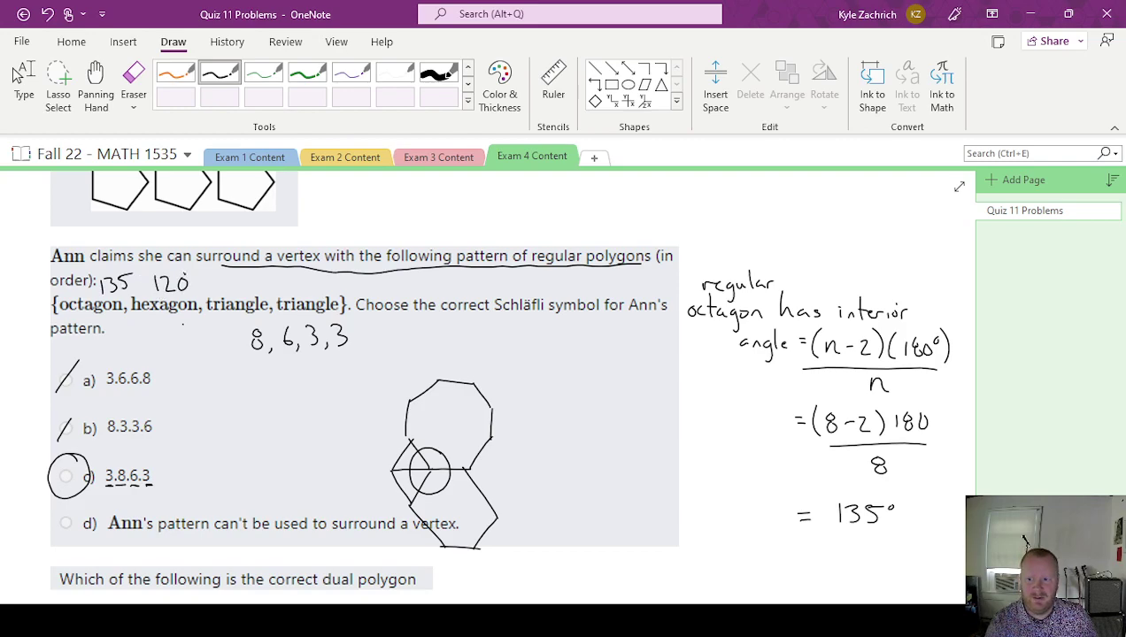
{"action": "left_click_drag", "start_coordinate": [231, 274], "coordinate": [232, 285]}
{"action": "left_click_drag", "start_coordinate": [241, 278], "coordinate": [311, 284]}
{"action": "left_click_drag", "start_coordinate": [315, 276], "coordinate": [316, 277]}
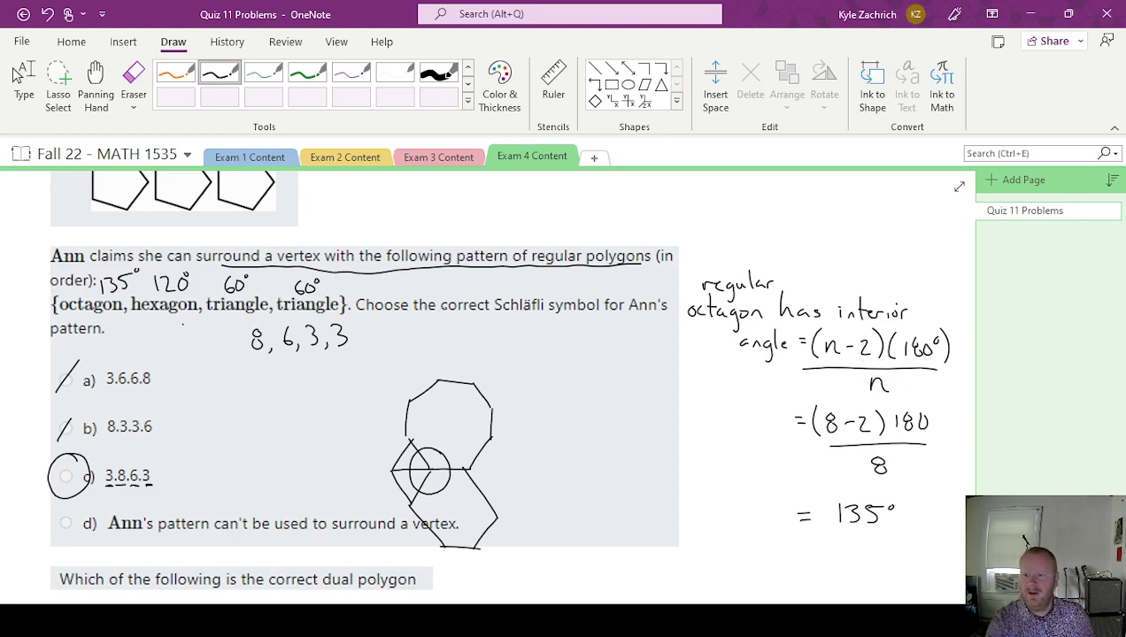
{"action": "left_click_drag", "start_coordinate": [333, 275], "coordinate": [342, 275]}
{"action": "left_click_drag", "start_coordinate": [334, 280], "coordinate": [342, 280]}
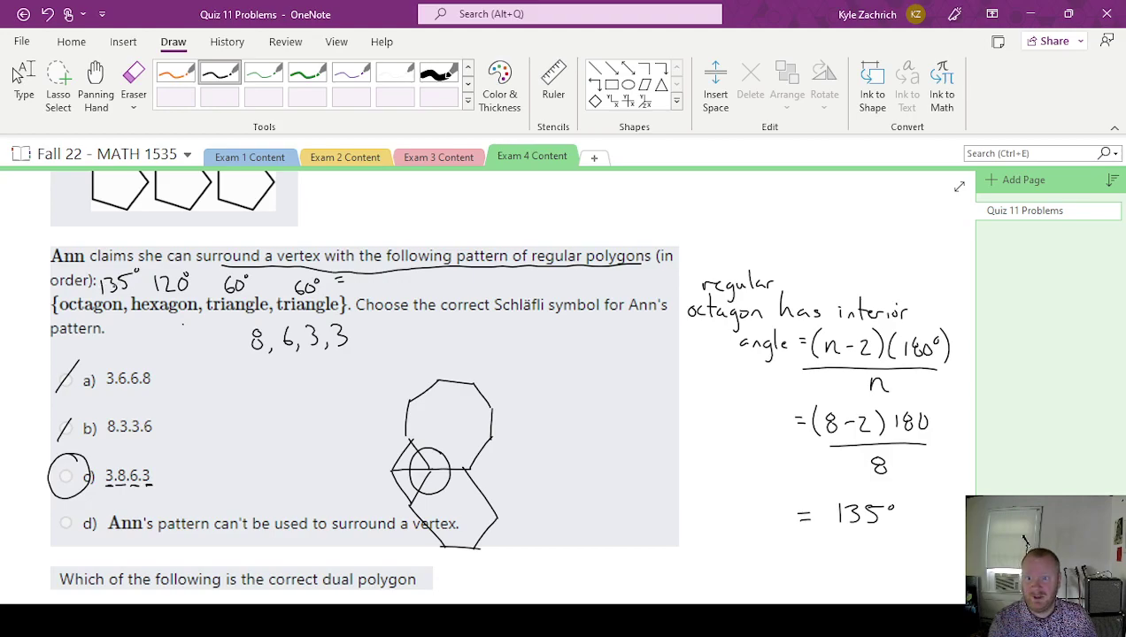
{"action": "mouse_move", "coordinate": [362, 276]}
{"action": "left_mouse_down"}
{"action": "mouse_move", "coordinate": [373, 282]}
{"action": "mouse_move", "coordinate": [362, 294]}
{"action": "mouse_move", "coordinate": [390, 276]}
{"action": "mouse_move", "coordinate": [387, 293]}
{"action": "mouse_move", "coordinate": [397, 293]}
{"action": "mouse_move", "coordinate": [410, 275]}
{"action": "left_mouse_up"}
{"action": "left_click_drag", "start_coordinate": [418, 274], "coordinate": [419, 274]}
Step: Add plus signs between 135°, 120°, 60° and 60°
{"action": "left_click_drag", "start_coordinate": [268, 278], "coordinate": [268, 290]}
{"action": "left_click_drag", "start_coordinate": [264, 283], "coordinate": [274, 282]}
{"action": "mouse_move", "coordinate": [202, 276]}
{"action": "left_mouse_down"}
{"action": "mouse_move", "coordinate": [201, 287]}
{"action": "mouse_move", "coordinate": [210, 281]}
{"action": "left_mouse_up"}
{"action": "left_click_drag", "start_coordinate": [140, 279], "coordinate": [147, 285]}
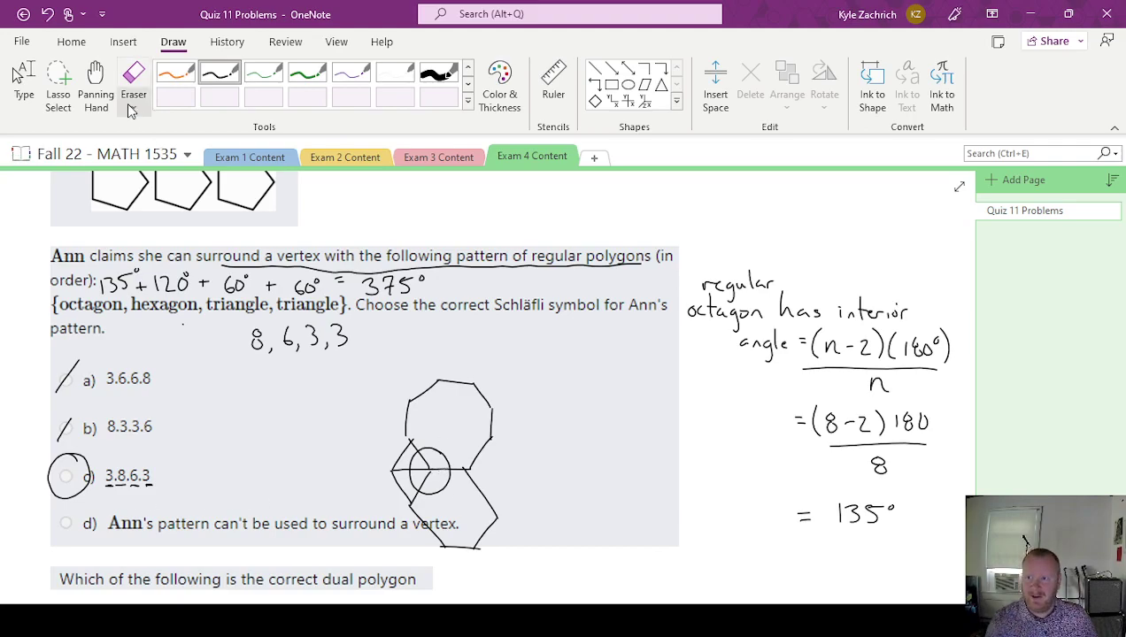
Step: Lasso-select the octagon-hexagon sketch and move it further right
{"action": "left_click", "coordinate": [57, 84]}
{"action": "mouse_move", "coordinate": [390, 391]}
{"action": "left_mouse_down"}
{"action": "mouse_move", "coordinate": [483, 579]}
{"action": "mouse_move", "coordinate": [384, 427]}
{"action": "left_mouse_up"}
{"action": "left_click_drag", "start_coordinate": [434, 481], "coordinate": [503, 475]}
{"action": "left_click", "coordinate": [384, 446]}
Step: In black ink, write 375° ≠ 360° beside the sketch and fill in answer d)'s circle
{"action": "left_click", "coordinate": [220, 75]}
{"action": "mouse_move", "coordinate": [234, 409]}
{"action": "left_mouse_down"}
{"action": "mouse_move", "coordinate": [252, 412]}
{"action": "mouse_move", "coordinate": [235, 433]}
{"action": "mouse_move", "coordinate": [283, 414]}
{"action": "mouse_move", "coordinate": [282, 428]}
{"action": "left_mouse_up"}
{"action": "mouse_move", "coordinate": [285, 406]}
{"action": "left_mouse_down"}
{"action": "mouse_move", "coordinate": [315, 400]}
{"action": "mouse_move", "coordinate": [344, 412]}
{"action": "mouse_move", "coordinate": [333, 423]}
{"action": "mouse_move", "coordinate": [373, 414]}
{"action": "mouse_move", "coordinate": [355, 429]}
{"action": "left_mouse_up"}
{"action": "mouse_move", "coordinate": [393, 391]}
{"action": "left_mouse_down"}
{"action": "mouse_move", "coordinate": [380, 416]}
{"action": "mouse_move", "coordinate": [414, 391]}
{"action": "left_mouse_up"}
{"action": "left_click", "coordinate": [481, 375]}
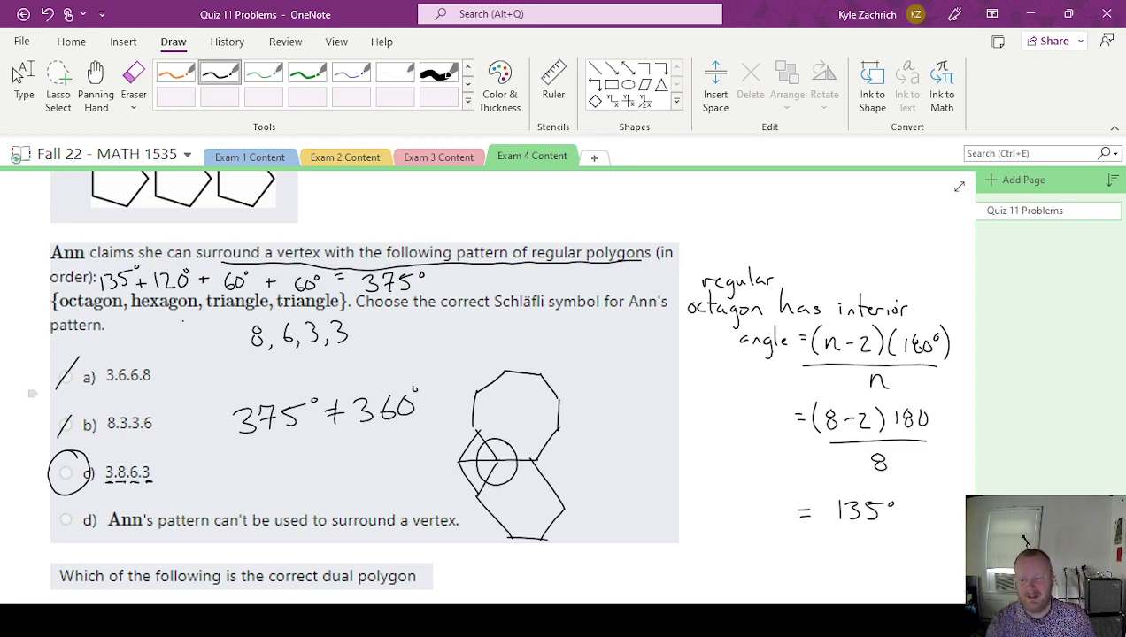
{"action": "left_click_drag", "start_coordinate": [63, 515], "coordinate": [67, 518]}
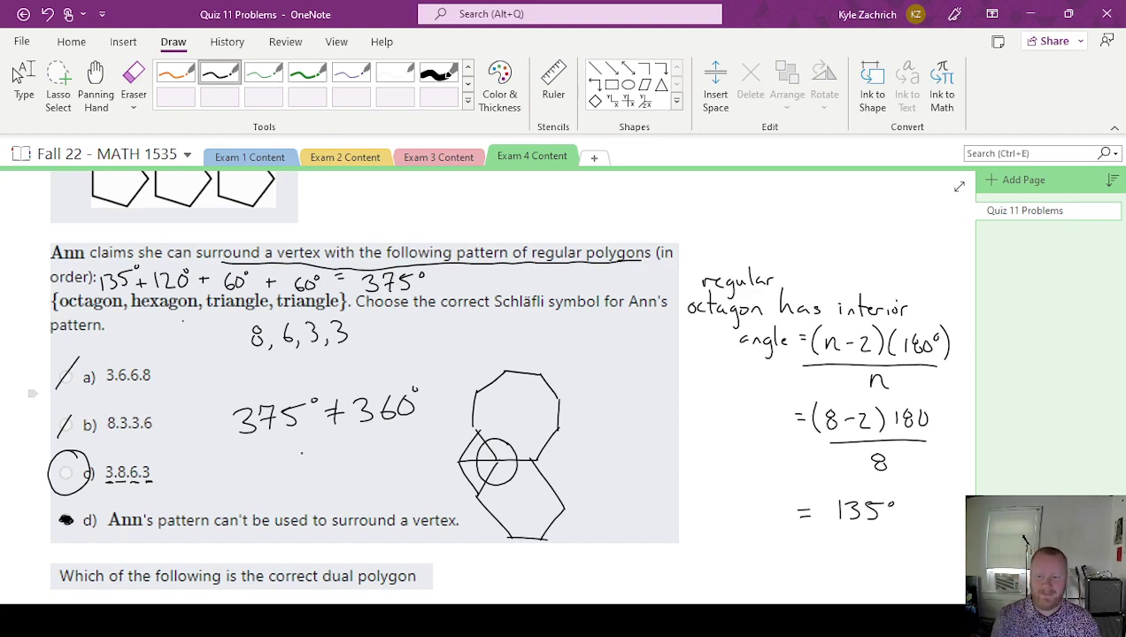
{"action": "scroll", "coordinate": [318, 495], "scroll_direction": "down", "scroll_amount": 5}
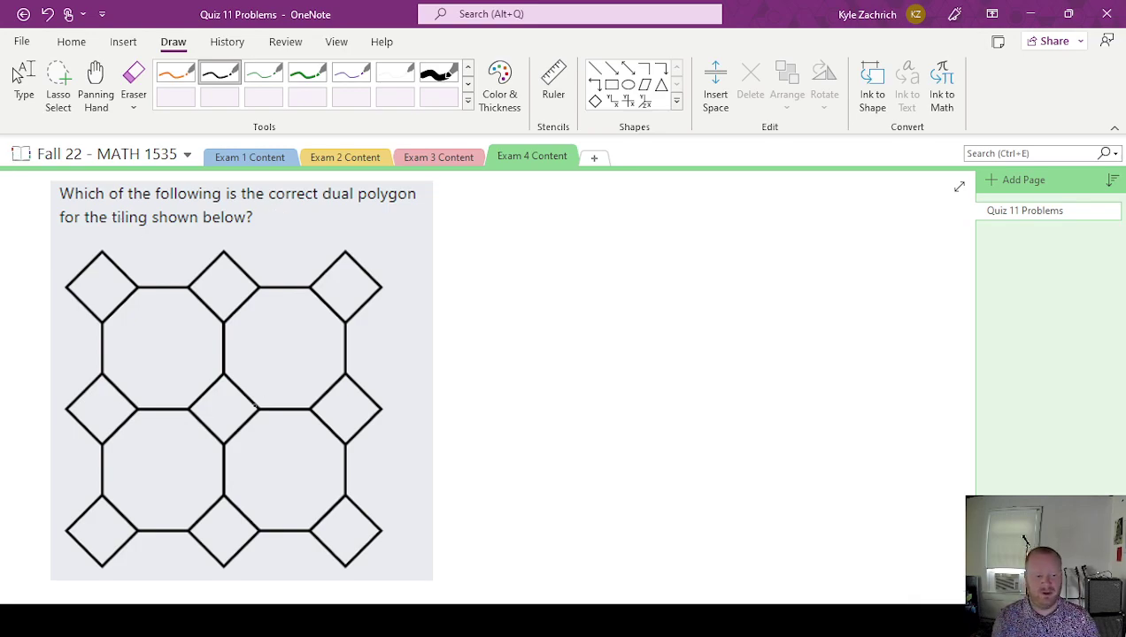
Step: Dot the centres of the upper-left octagon and middle diamond in orange, undoing stray strokes
{"action": "scroll", "coordinate": [254, 406], "scroll_direction": "down", "scroll_amount": 10}
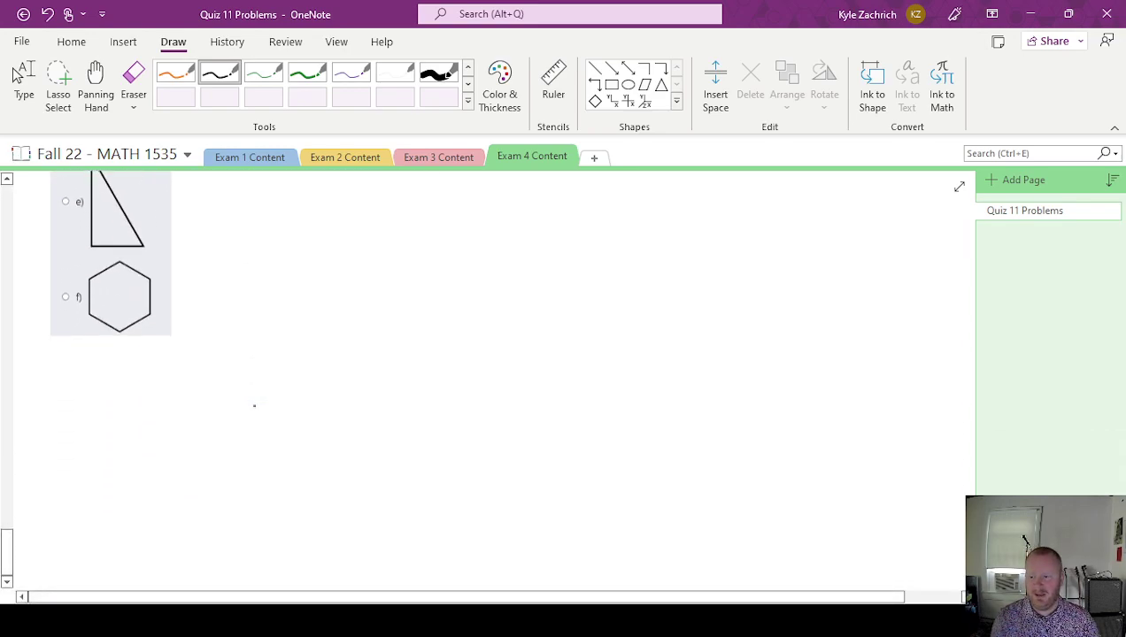
{"action": "scroll", "coordinate": [254, 405], "scroll_direction": "up", "scroll_amount": 10}
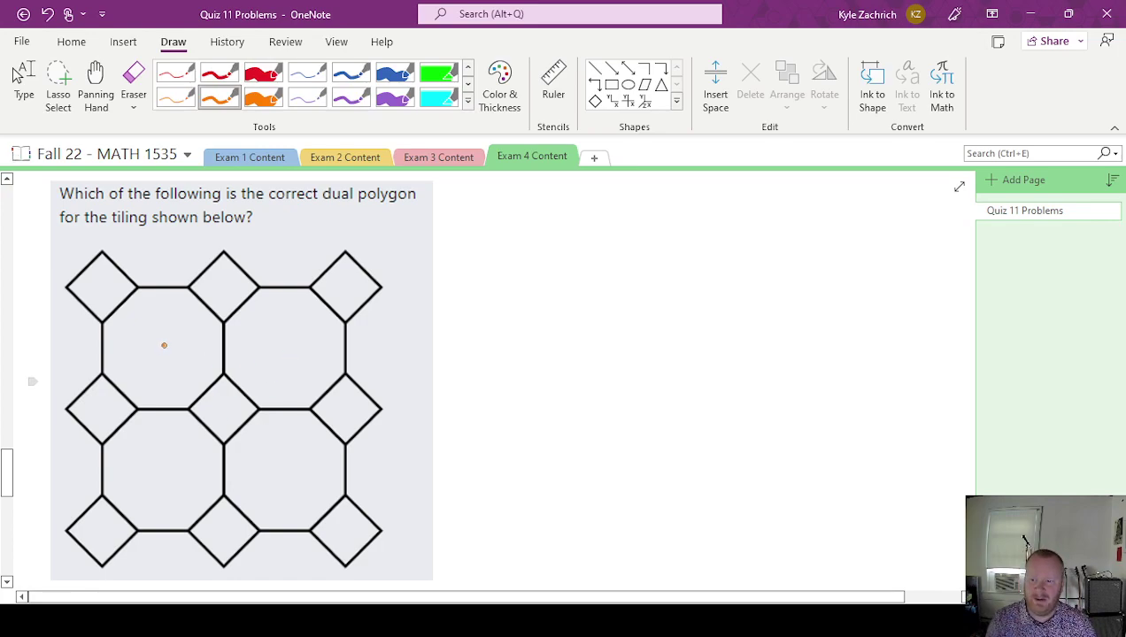
{"action": "left_click", "coordinate": [163, 346]}
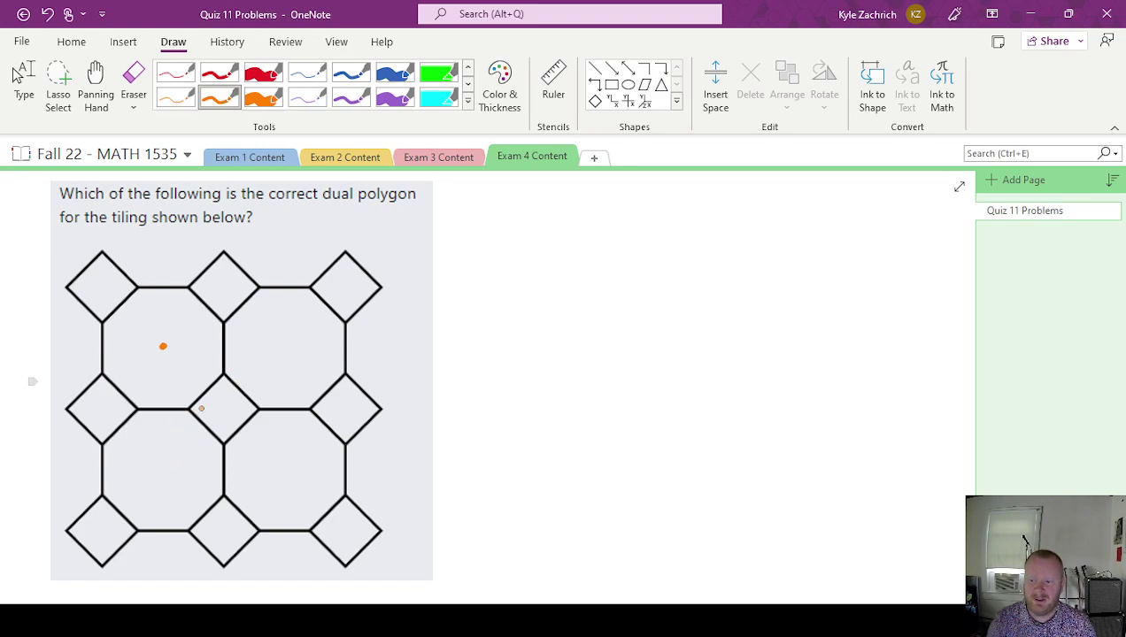
{"action": "mouse_move", "coordinate": [200, 381]}
{"action": "left_mouse_down"}
{"action": "mouse_move", "coordinate": [219, 425]}
{"action": "mouse_move", "coordinate": [205, 382]}
{"action": "left_mouse_up"}
{"action": "key", "text": "ctrl+z"}
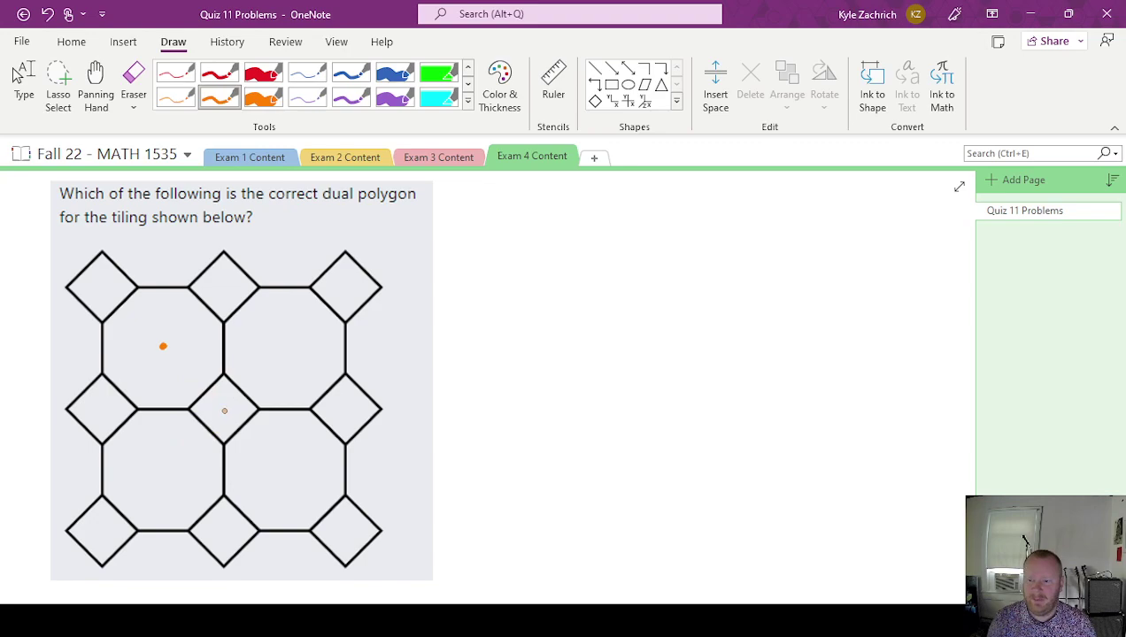
{"action": "left_click", "coordinate": [225, 411]}
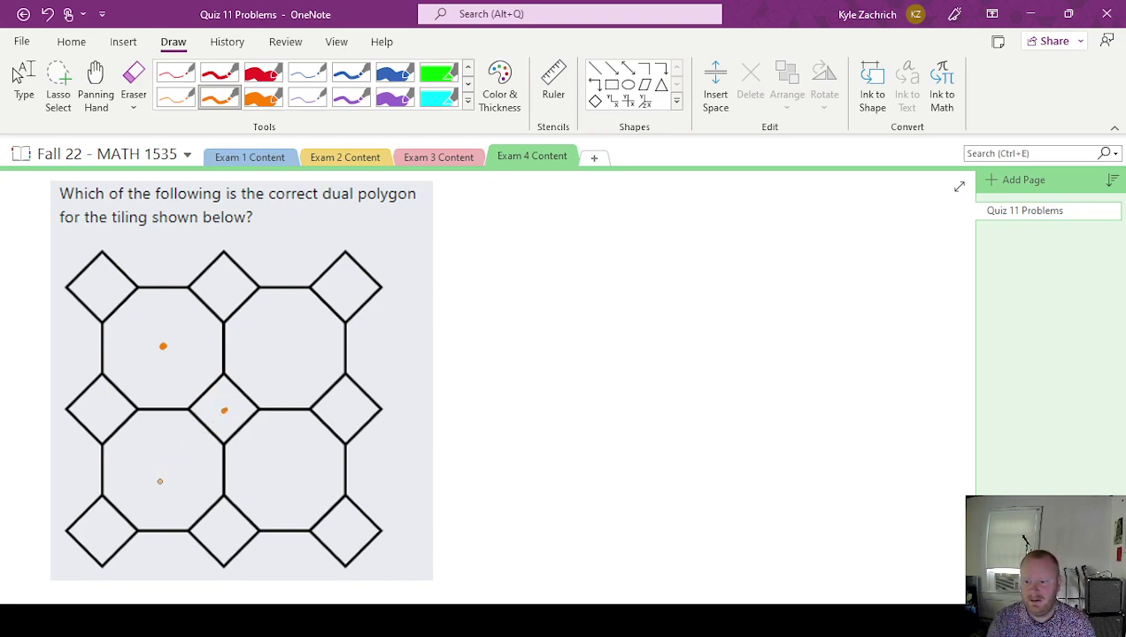
{"action": "left_click_drag", "start_coordinate": [191, 407], "coordinate": [165, 407]}
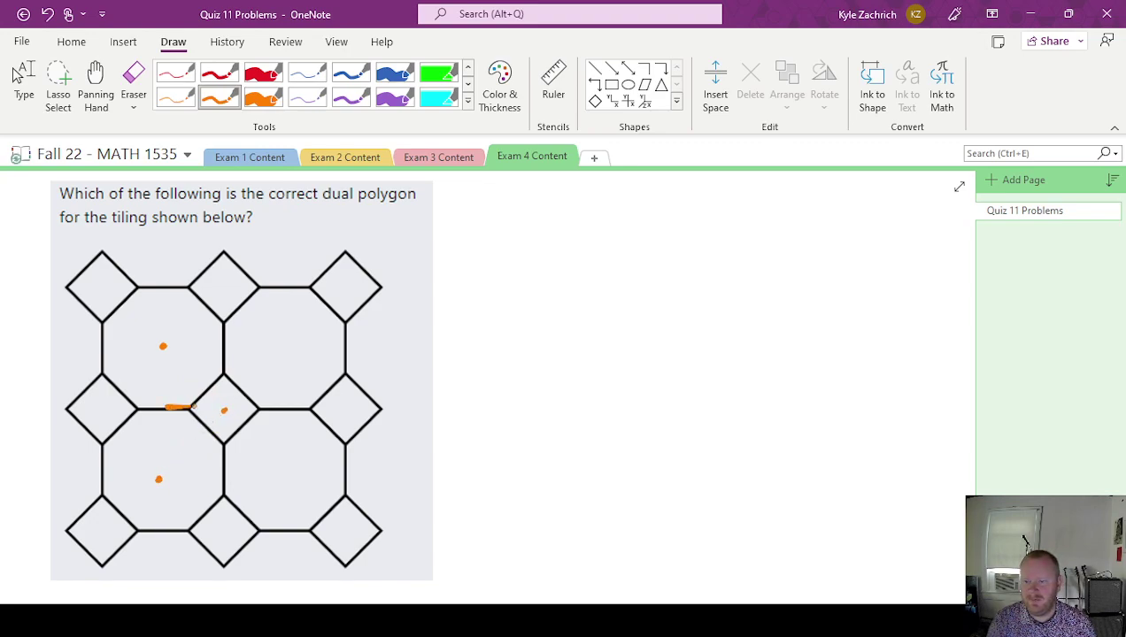
{"action": "mouse_move", "coordinate": [204, 395]}
{"action": "left_mouse_down"}
{"action": "mouse_move", "coordinate": [190, 407]}
{"action": "mouse_move", "coordinate": [206, 420]}
{"action": "left_mouse_up"}
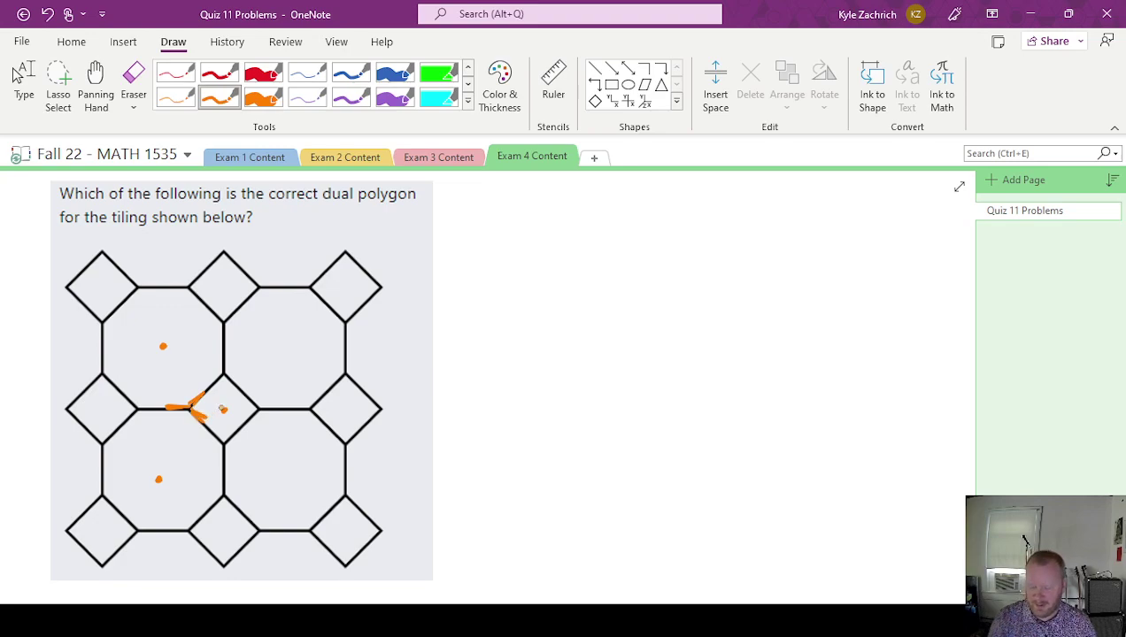
{"action": "key", "text": "ctrl+z"}
{"action": "key", "text": "ctrl+z"}
{"action": "key", "text": "ctrl+z"}
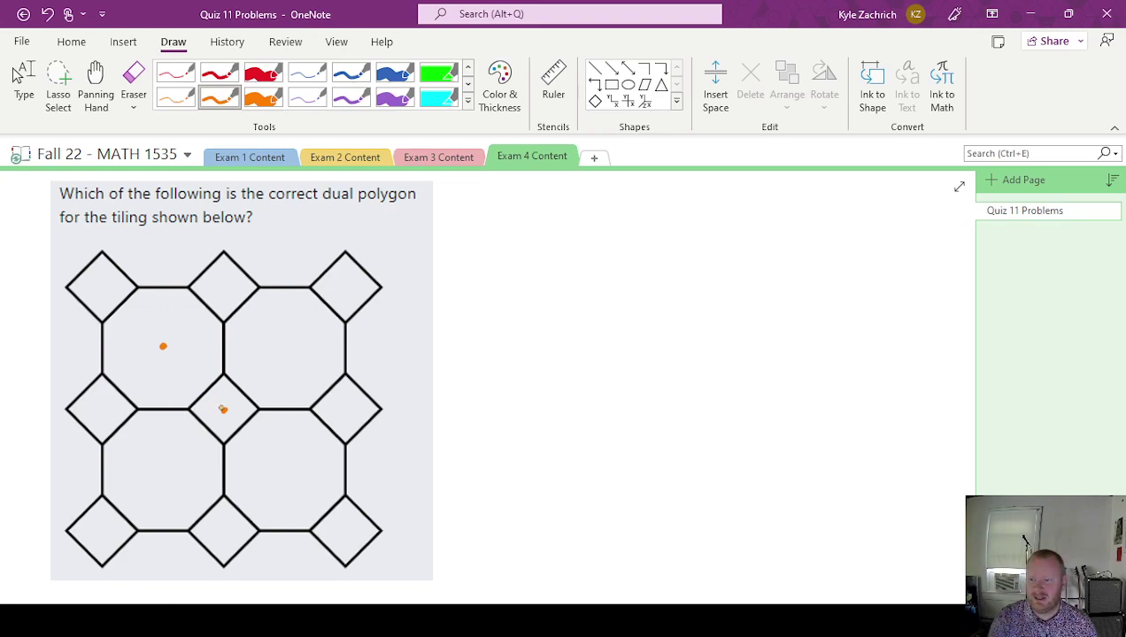
Step: Dot the lower-left octagon centre and join the three dots into an orange triangle
{"action": "left_click", "coordinate": [162, 473]}
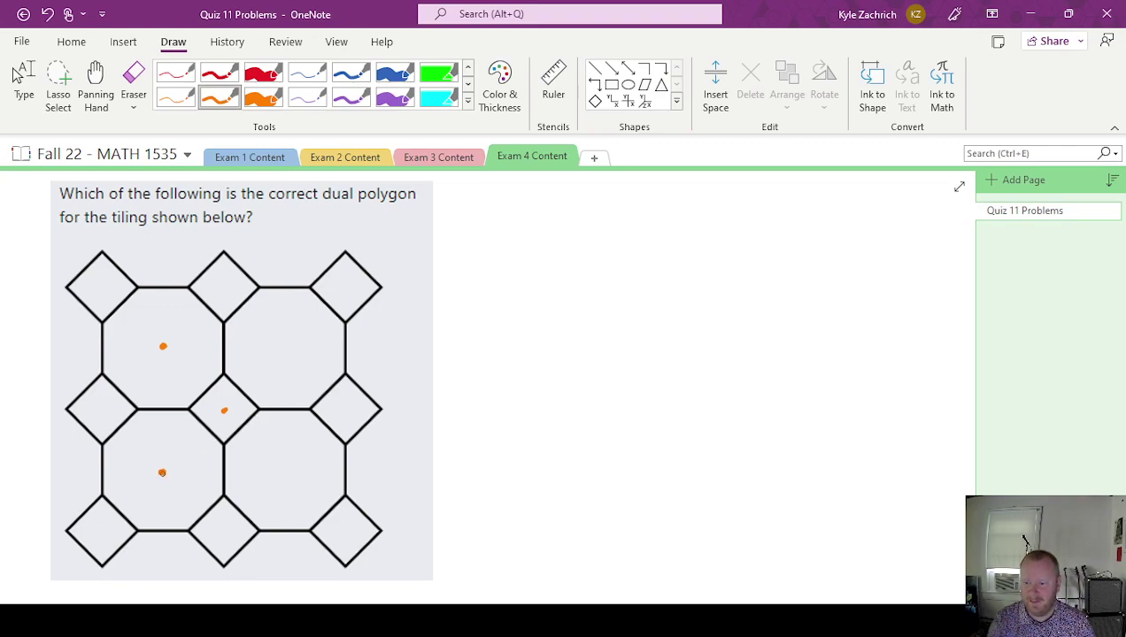
{"action": "mouse_move", "coordinate": [162, 473]}
{"action": "left_mouse_down"}
{"action": "mouse_move", "coordinate": [224, 410]}
{"action": "mouse_move", "coordinate": [162, 346]}
{"action": "mouse_move", "coordinate": [162, 472]}
{"action": "left_mouse_up"}
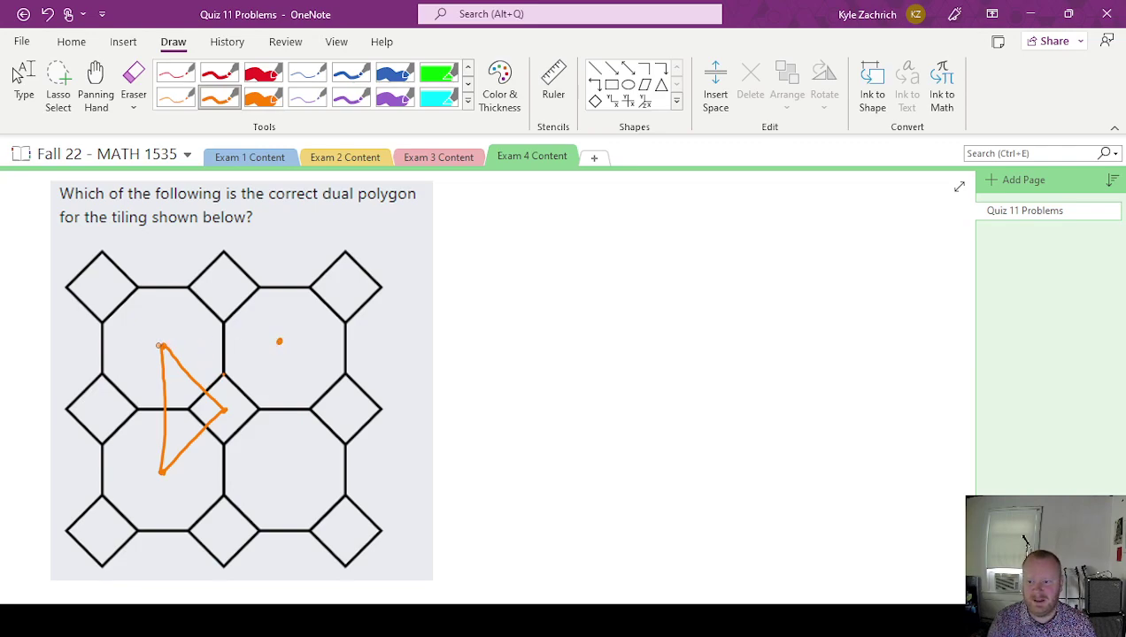
{"action": "mouse_move", "coordinate": [160, 346]}
{"action": "left_mouse_down"}
{"action": "mouse_move", "coordinate": [294, 344]}
{"action": "mouse_move", "coordinate": [230, 402]}
{"action": "left_mouse_up"}
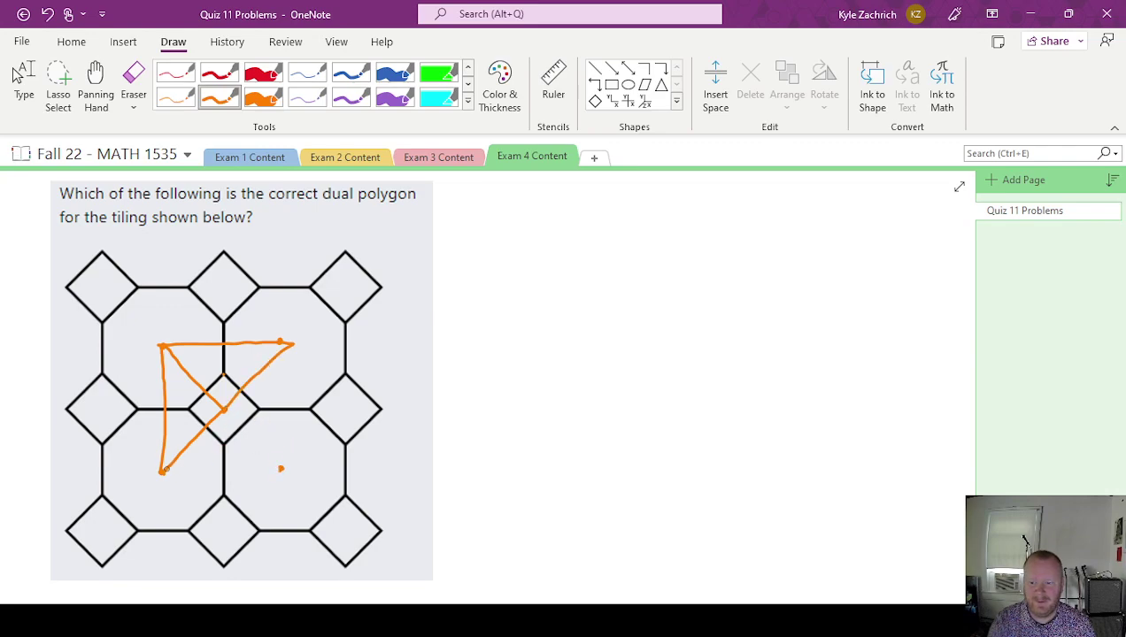
{"action": "mouse_move", "coordinate": [162, 471]}
{"action": "left_mouse_down"}
{"action": "mouse_move", "coordinate": [282, 466]}
{"action": "mouse_move", "coordinate": [221, 409]}
{"action": "left_mouse_up"}
{"action": "left_click_drag", "start_coordinate": [283, 465], "coordinate": [281, 342]}
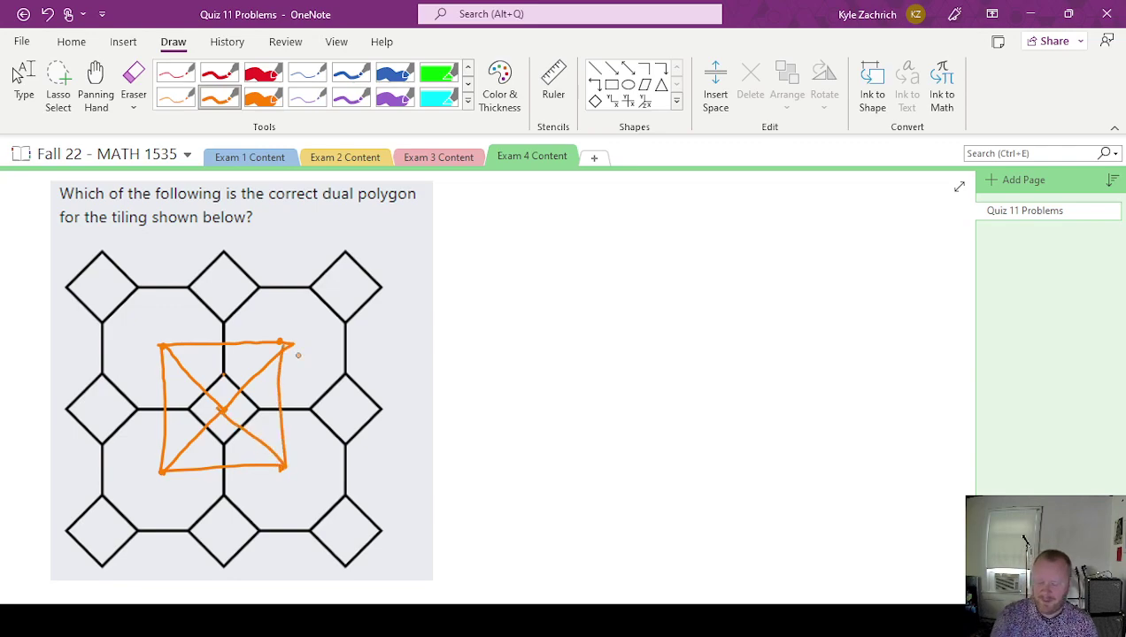
{"action": "key", "text": "ctrl+z"}
{"action": "key", "text": "ctrl+z"}
{"action": "key", "text": "ctrl+z"}
{"action": "key", "text": "ctrl+z"}
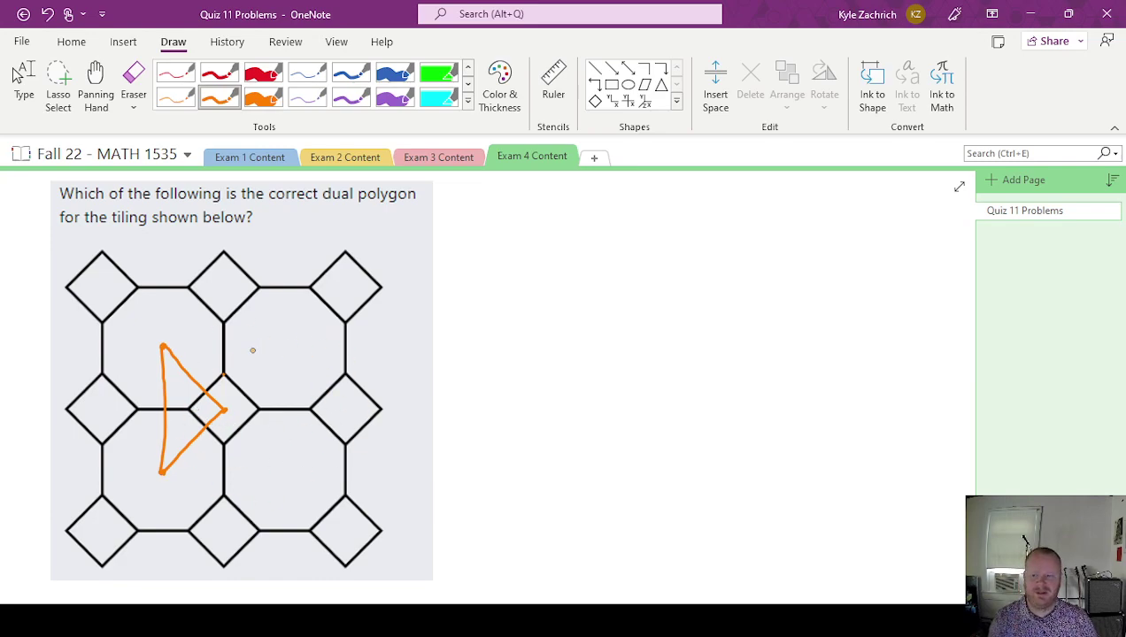
Step: Review the dual-polygon answer choices and switch back to the black pen
{"action": "scroll", "coordinate": [256, 345], "scroll_direction": "down", "scroll_amount": 10}
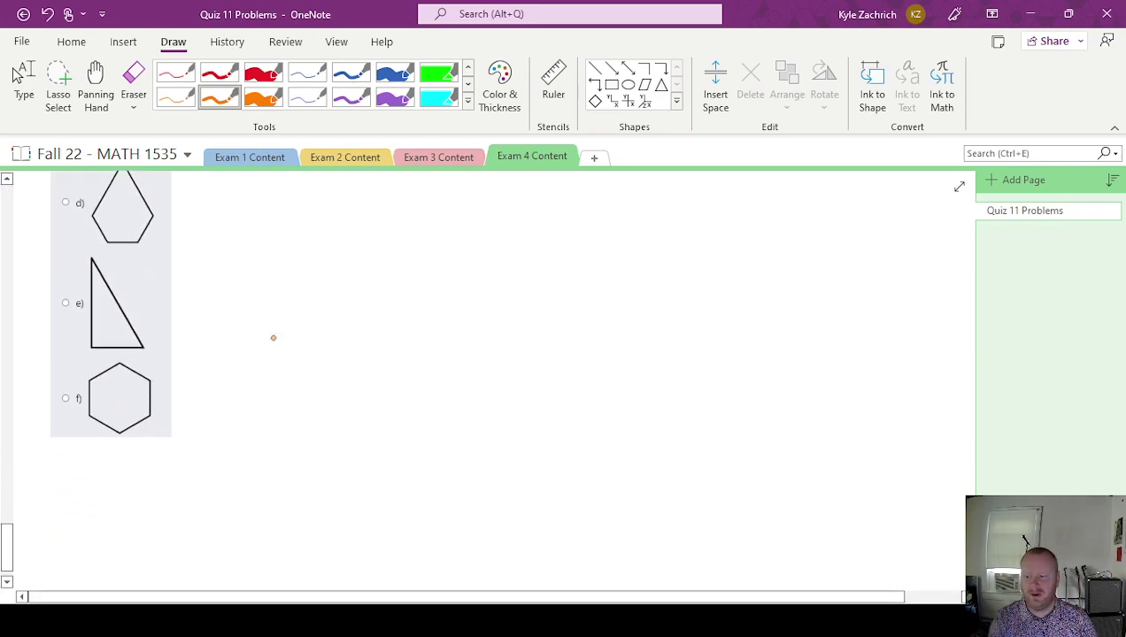
{"action": "scroll", "coordinate": [274, 338], "scroll_direction": "up", "scroll_amount": 4}
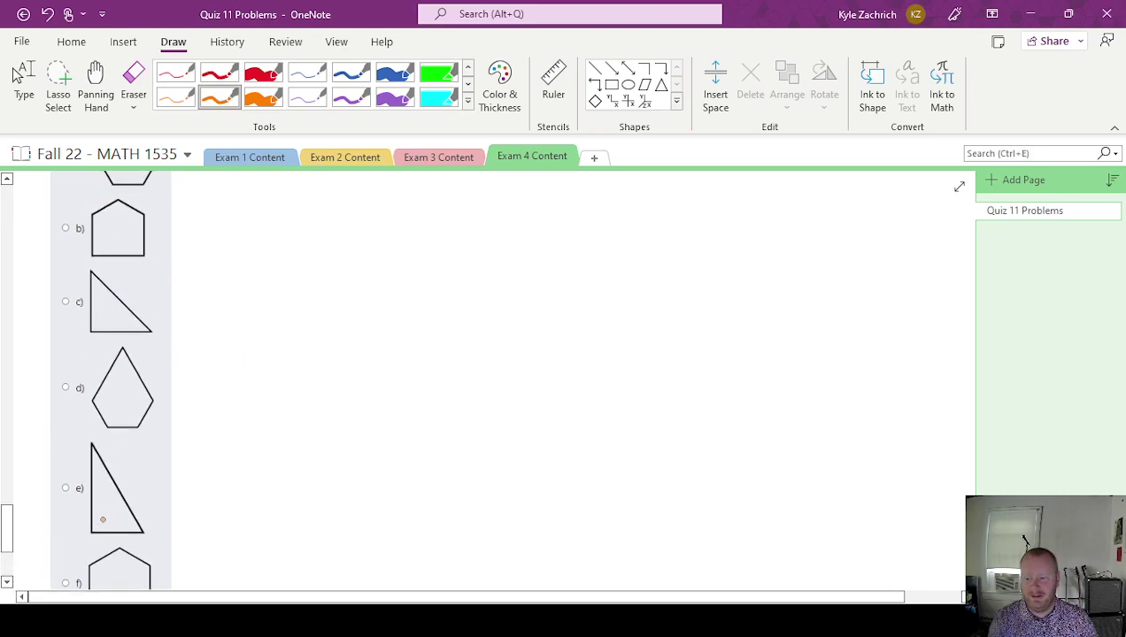
{"action": "scroll", "coordinate": [97, 514], "scroll_direction": "up", "scroll_amount": 4}
{"action": "scroll", "coordinate": [119, 432], "scroll_direction": "down", "scroll_amount": 4}
{"action": "scroll", "coordinate": [117, 401], "scroll_direction": "up", "scroll_amount": 7}
{"action": "scroll", "coordinate": [118, 400], "scroll_direction": "down", "scroll_amount": 3}
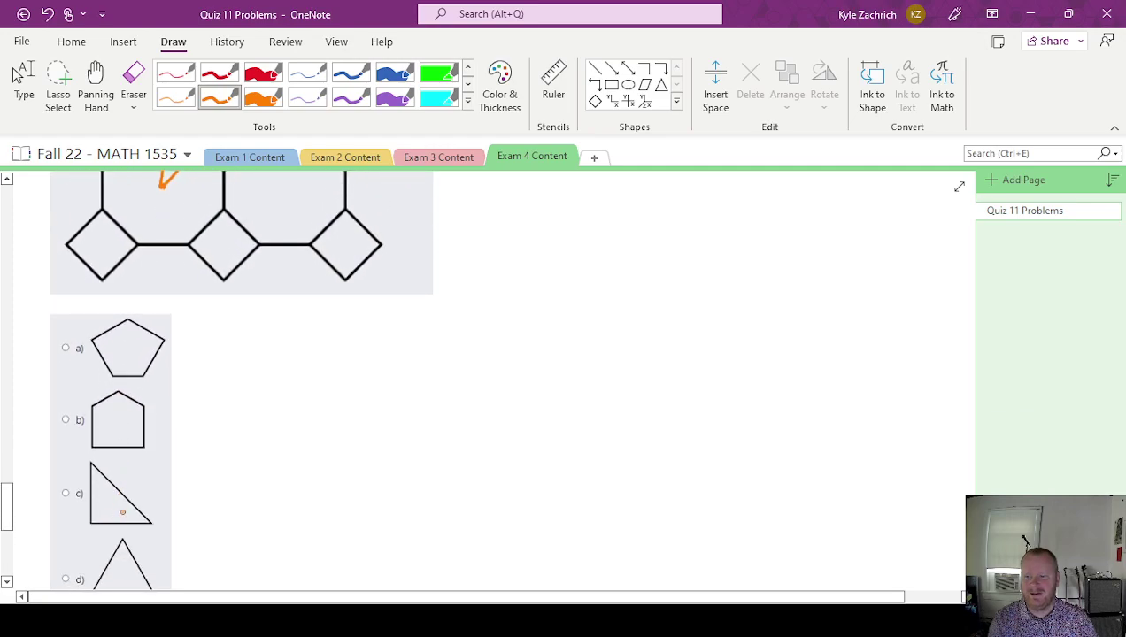
{"action": "scroll", "coordinate": [108, 503], "scroll_direction": "up", "scroll_amount": 8}
{"action": "scroll", "coordinate": [161, 533], "scroll_direction": "down", "scroll_amount": 10}
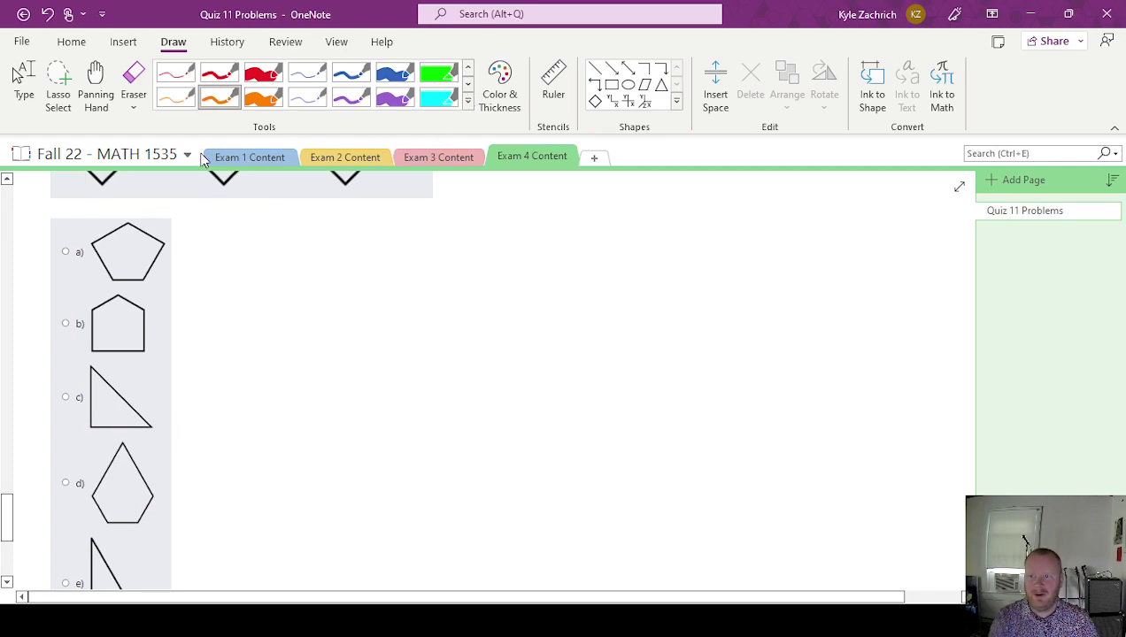
{"action": "left_click", "coordinate": [177, 73]}
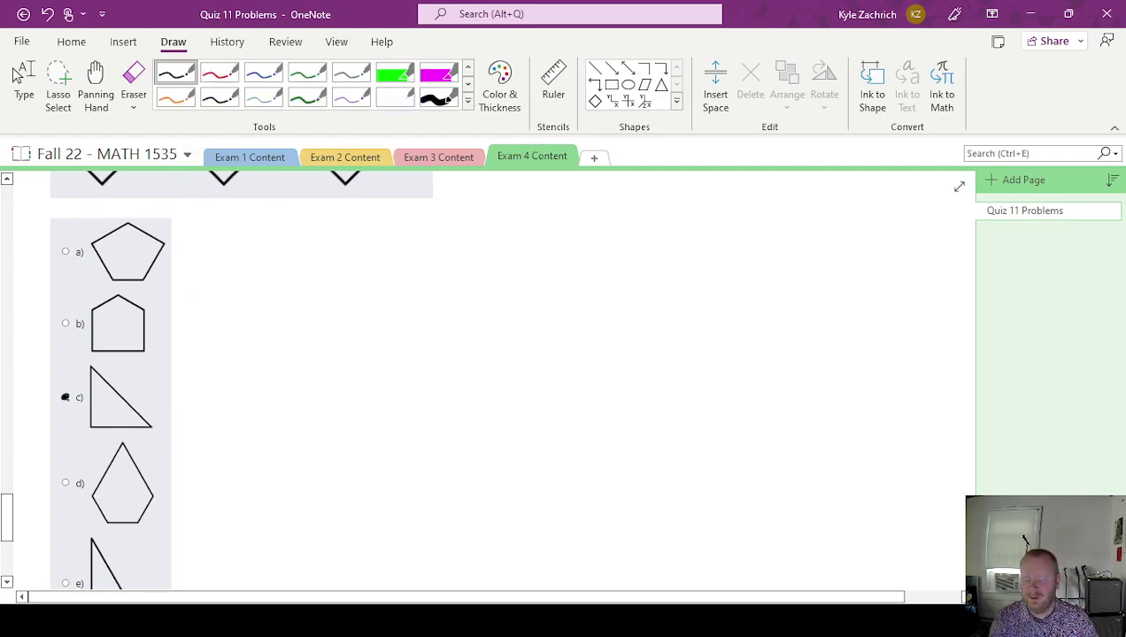
Step: Scroll up to the Quiz 11 Problems title and the first true/false statements
{"action": "scroll", "coordinate": [479, 477], "scroll_direction": "up", "scroll_amount": 8}
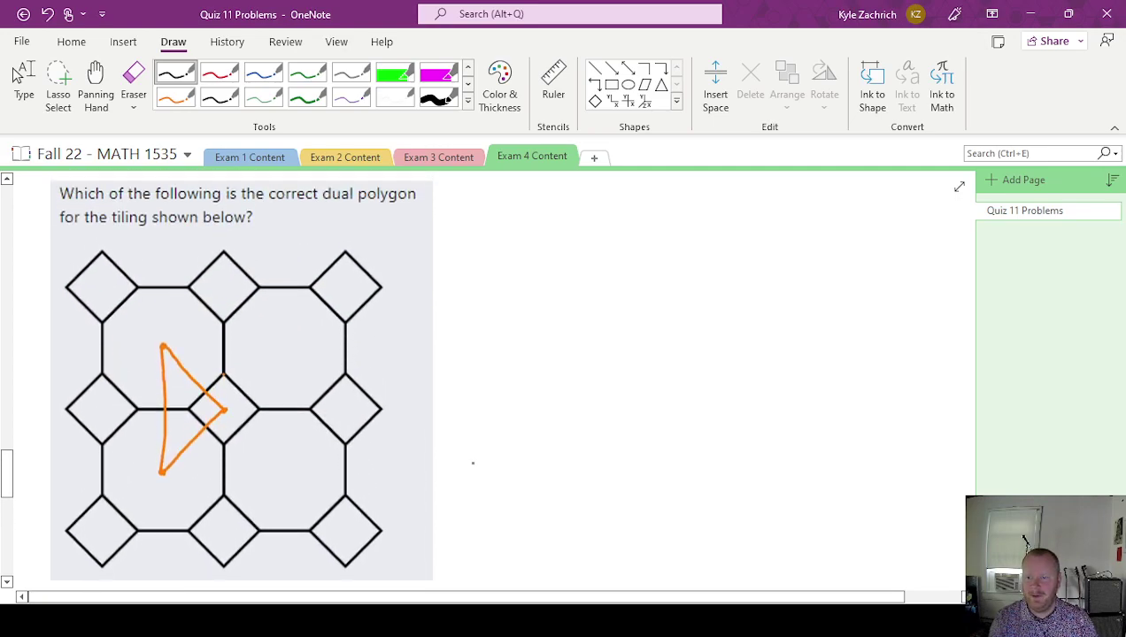
{"action": "scroll", "coordinate": [466, 480], "scroll_direction": "up", "scroll_amount": 15}
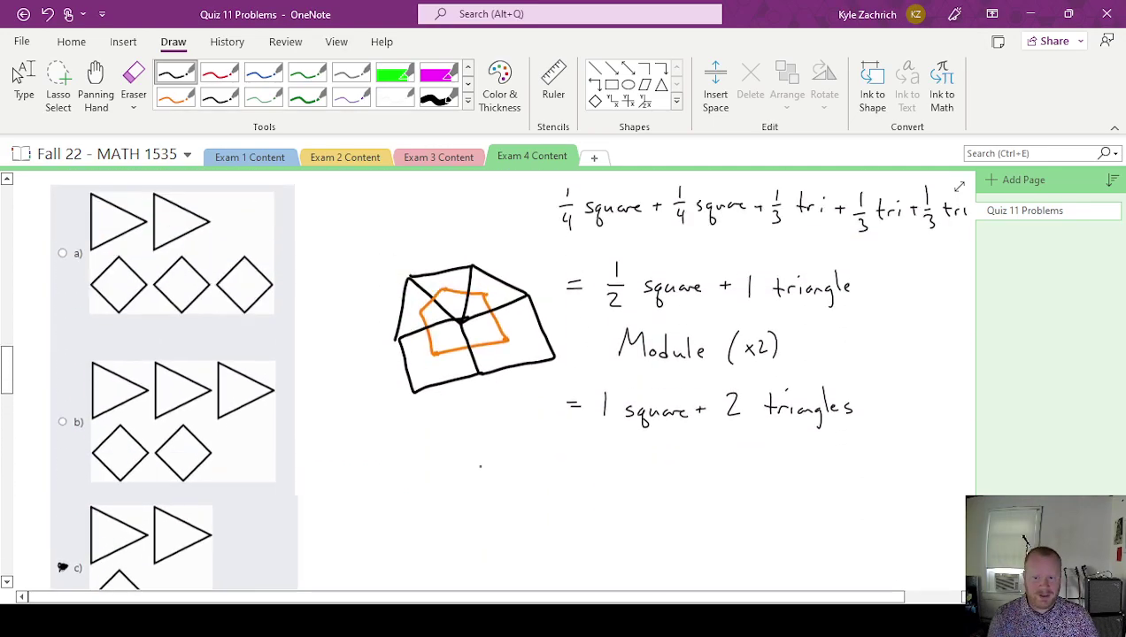
{"action": "scroll", "coordinate": [480, 465], "scroll_direction": "up", "scroll_amount": 15}
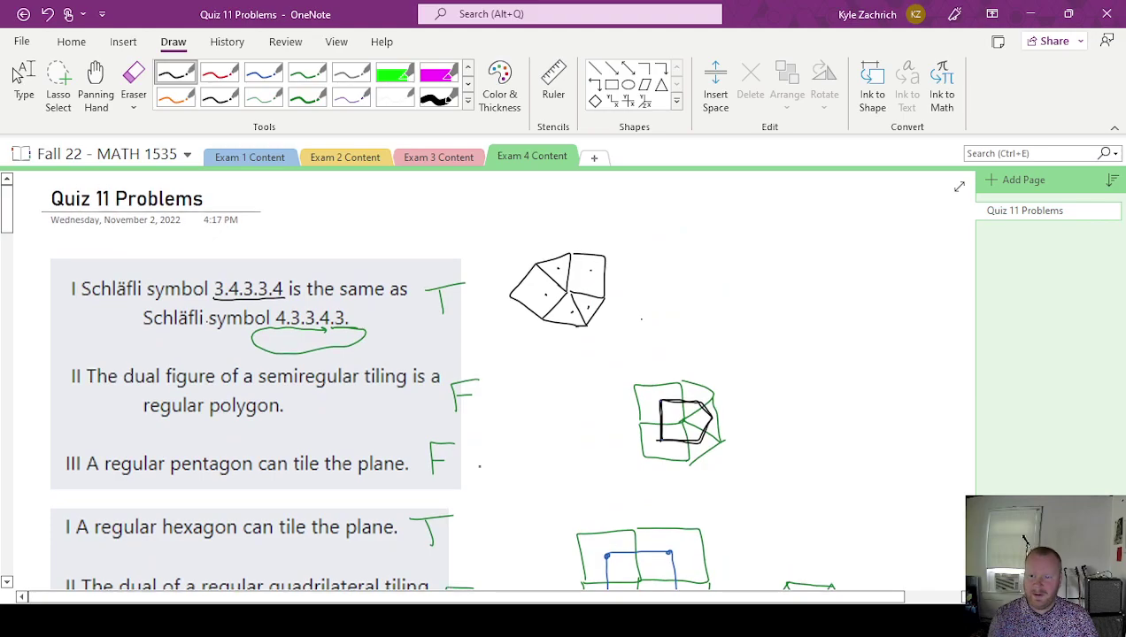